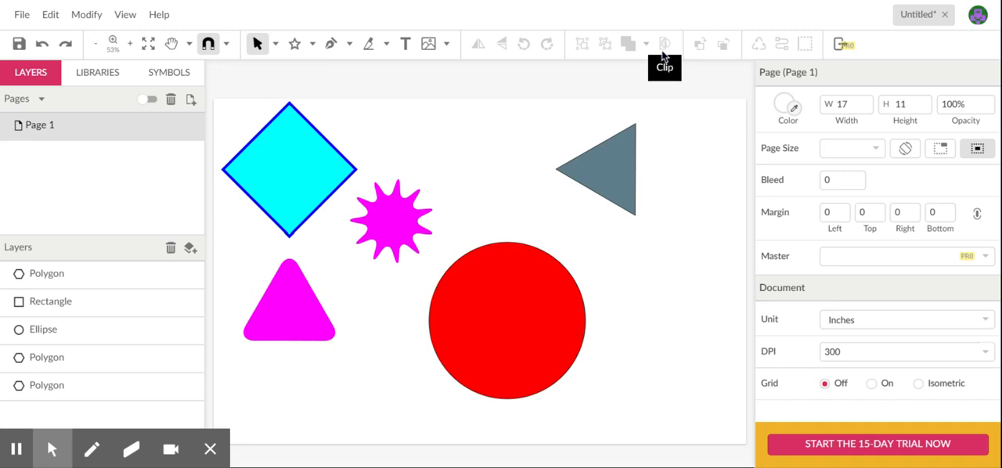
Step: Delete the grey triangle polygon from the page
{"action": "left_click", "coordinate": [610, 174]}
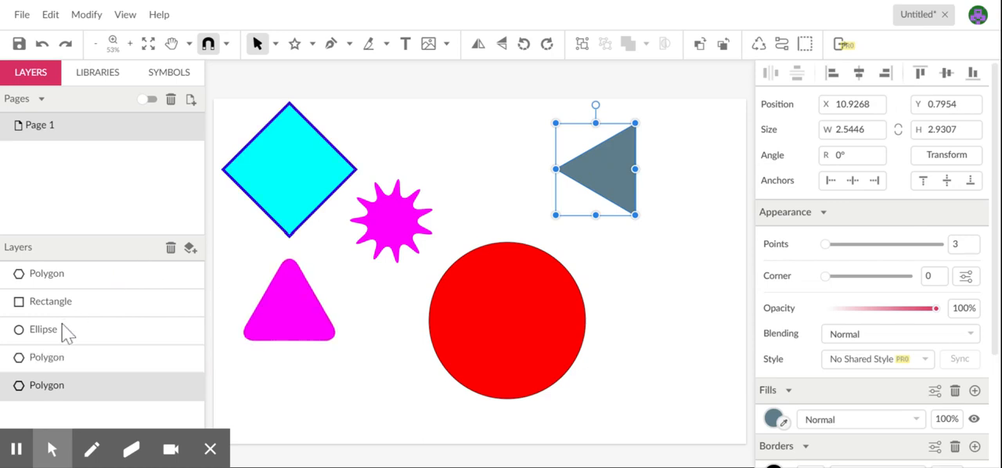
{"action": "left_click", "coordinate": [28, 253]}
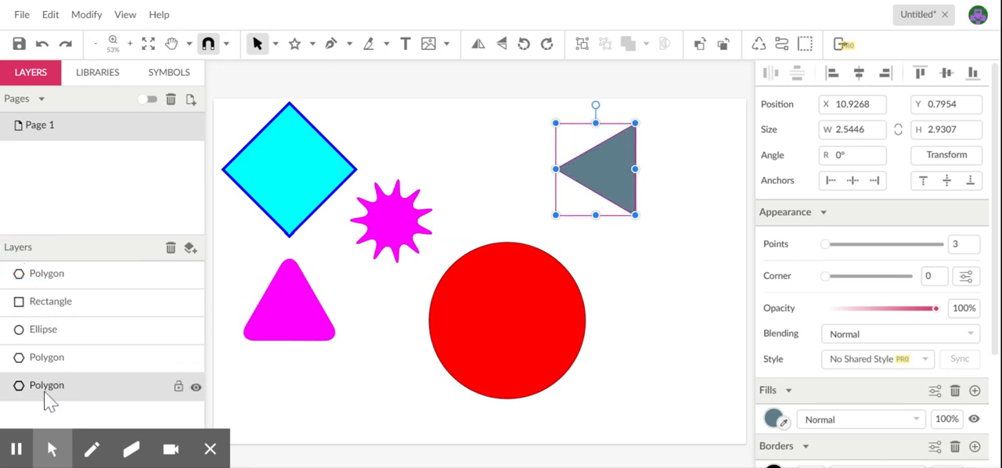
{"action": "left_click", "coordinate": [171, 248]}
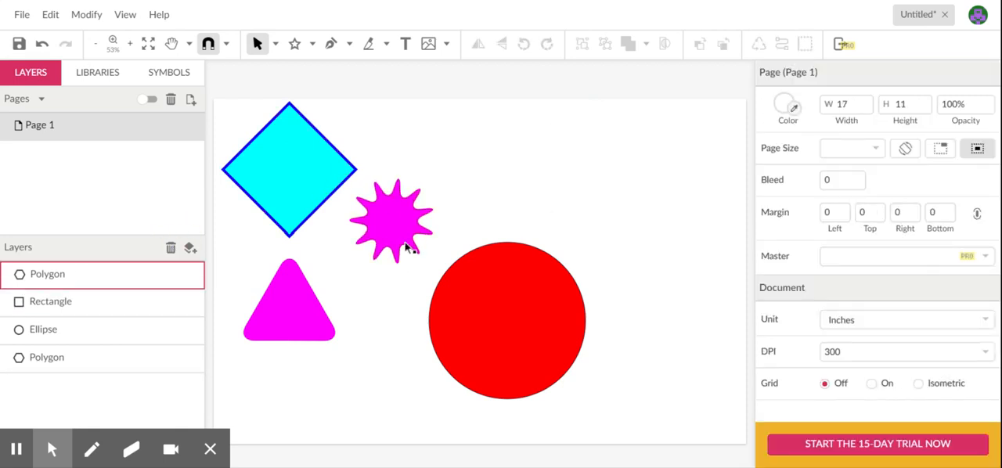
Step: Move the magenta star onto the red circle's upper edge and the cyan diamond above it to about X 7.1, Y 0.3 in, overlapping the star
{"action": "left_click_drag", "start_coordinate": [405, 230], "coordinate": [514, 246]}
{"action": "left_click_drag", "start_coordinate": [335, 164], "coordinate": [532, 183]}
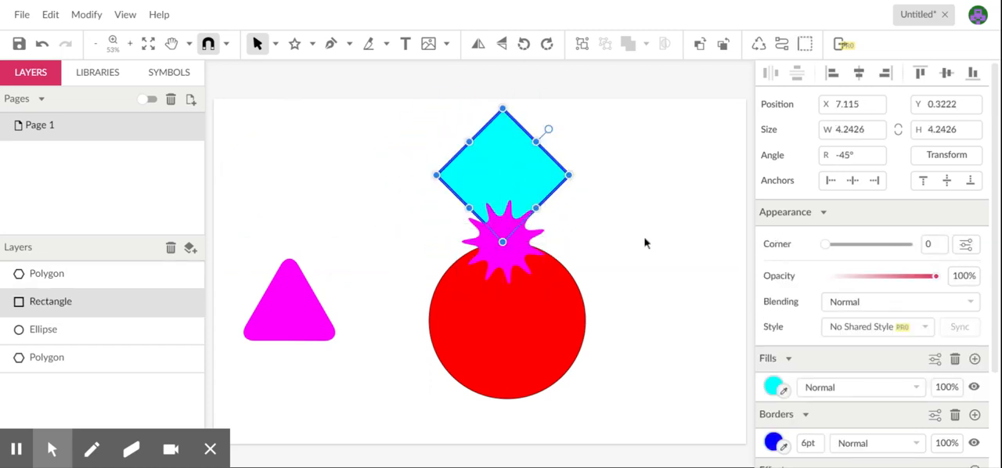
{"action": "left_click", "coordinate": [646, 240]}
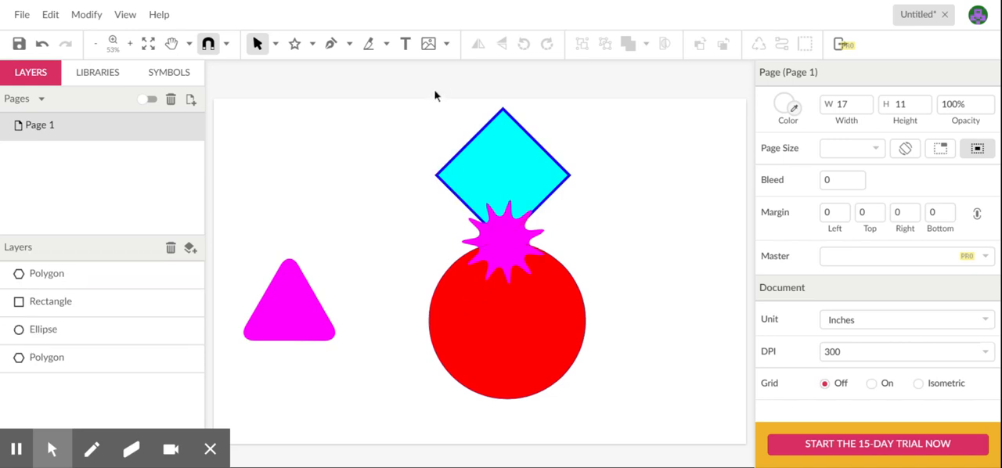
Step: Combine the diamond, star and red circle into one compound shape with Union, and undo it
{"action": "left_click", "coordinate": [487, 143]}
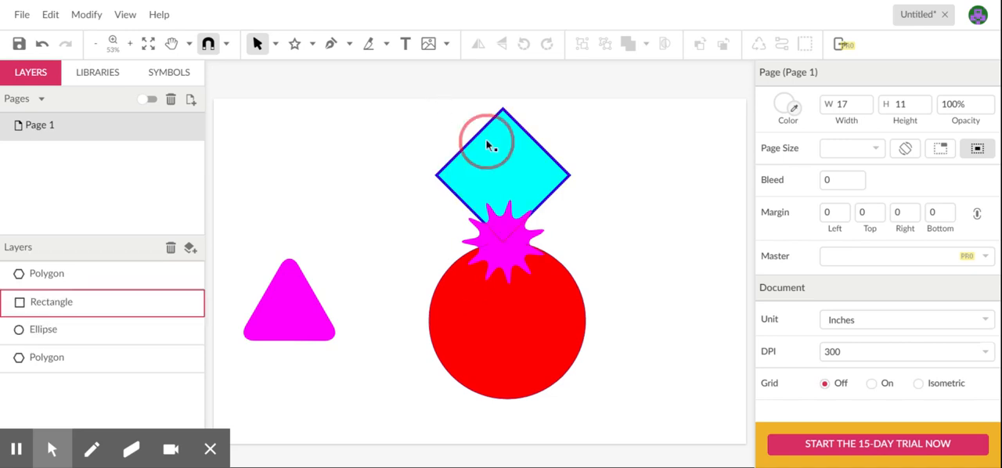
{"action": "left_click", "coordinate": [507, 270], "text": "shift"}
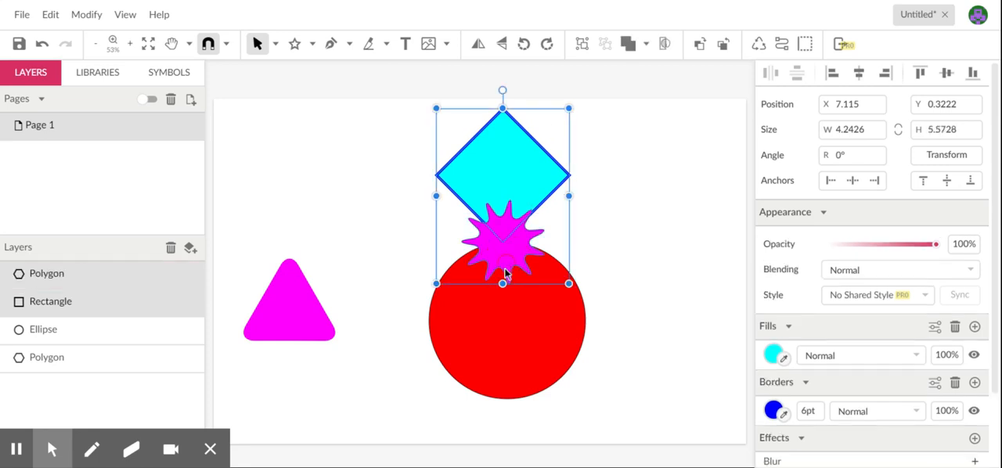
{"action": "left_click", "coordinate": [507, 325], "text": "shift"}
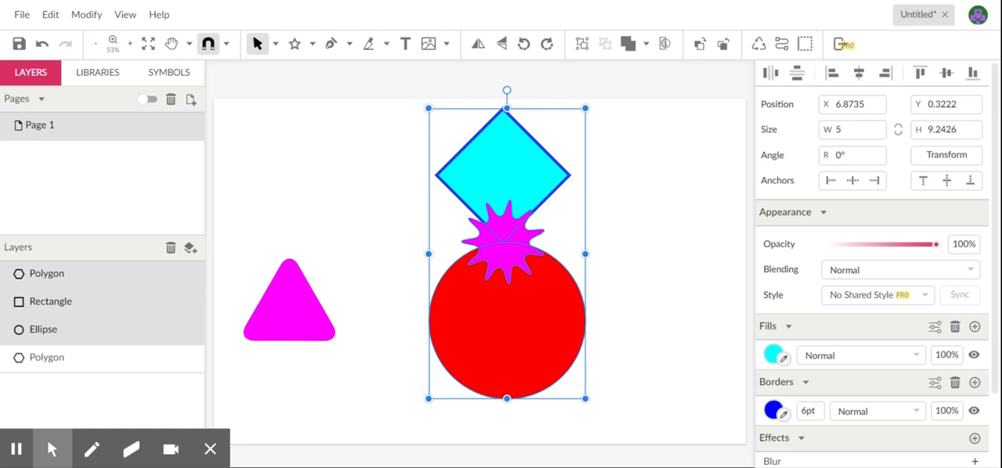
{"action": "left_click", "coordinate": [647, 44]}
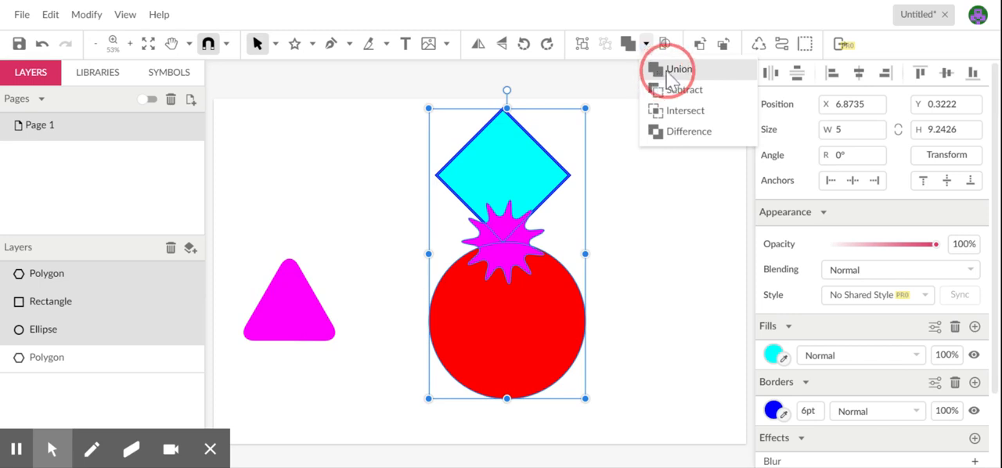
{"action": "left_click", "coordinate": [659, 71]}
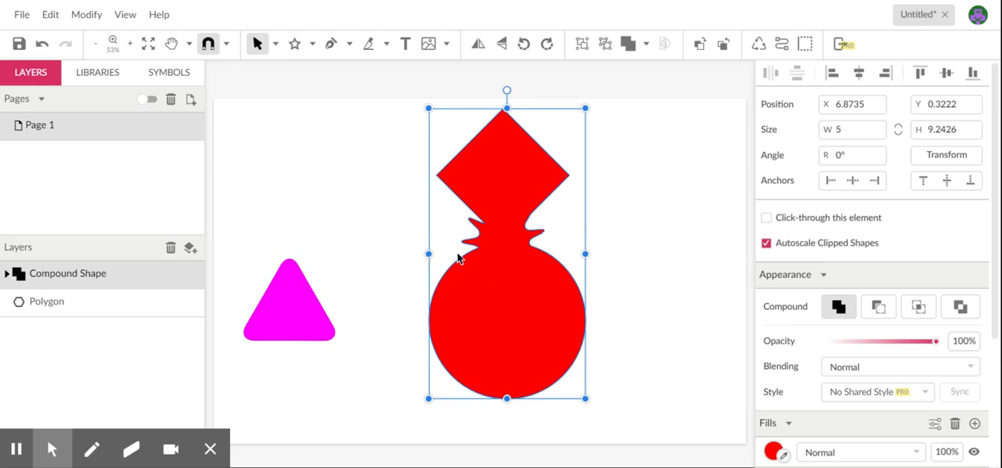
{"action": "key", "text": "ctrl+shift+g"}
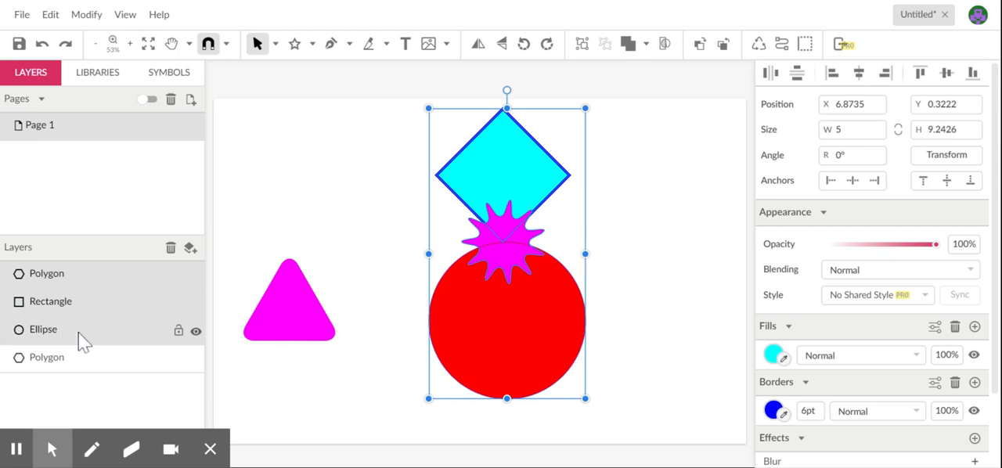
Step: Repeat the Union on the three selected shapes, undo it and clear the selection
{"action": "left_click", "coordinate": [647, 45]}
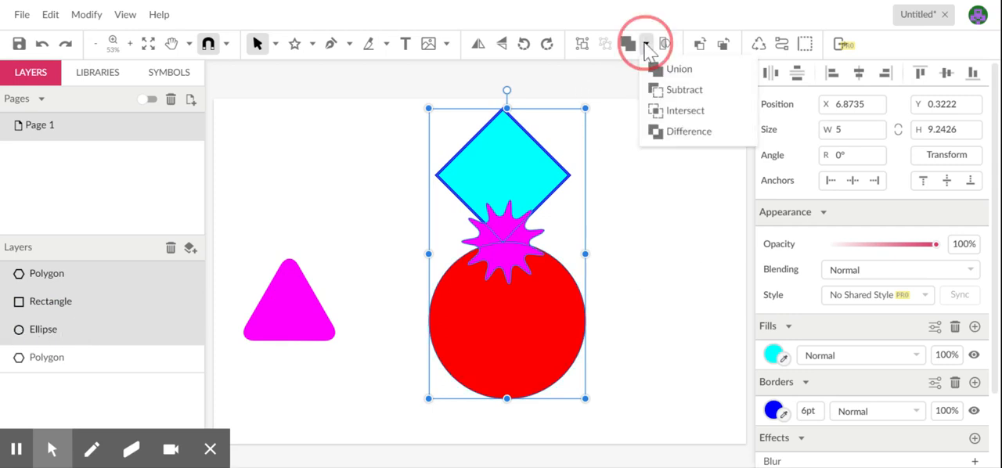
{"action": "left_click", "coordinate": [664, 71]}
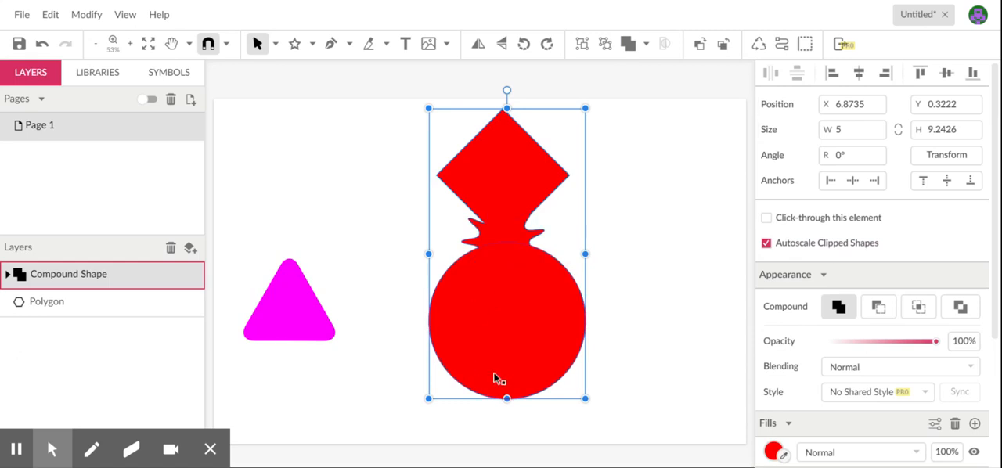
{"action": "key", "text": "ctrl+z"}
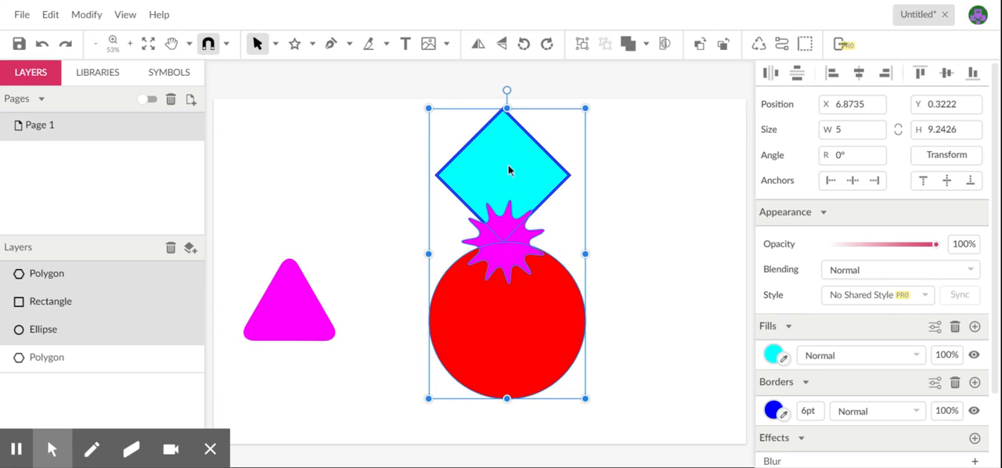
{"action": "left_click", "coordinate": [455, 86]}
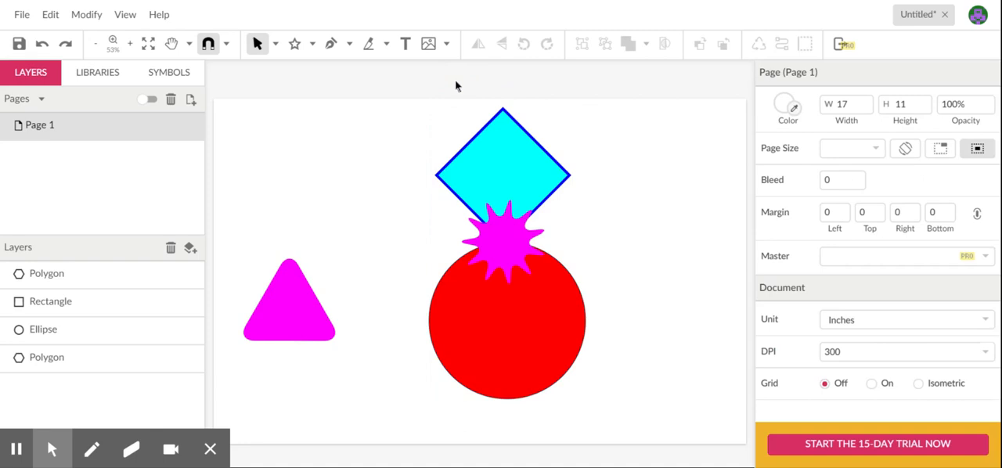
Step: Reorder the cyan diamond's Rectangle layer beneath the Ellipse layer
{"action": "left_click", "coordinate": [536, 172]}
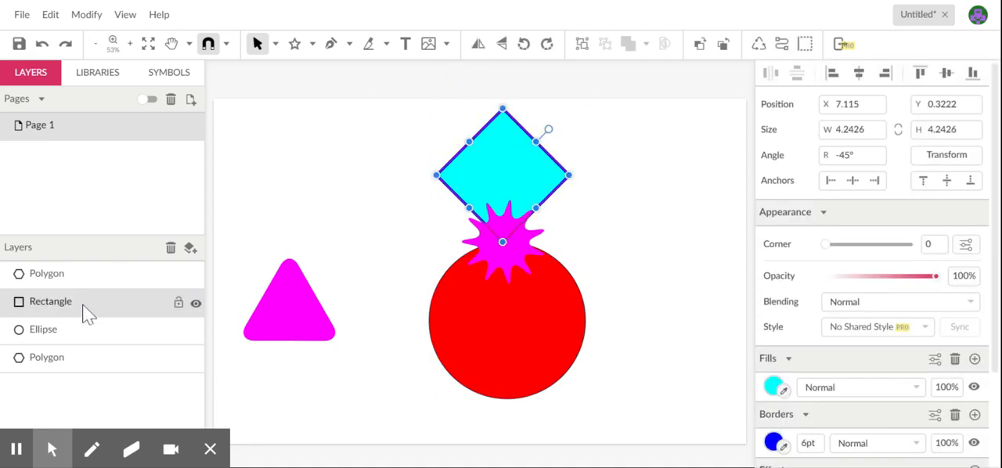
{"action": "left_click", "coordinate": [84, 309]}
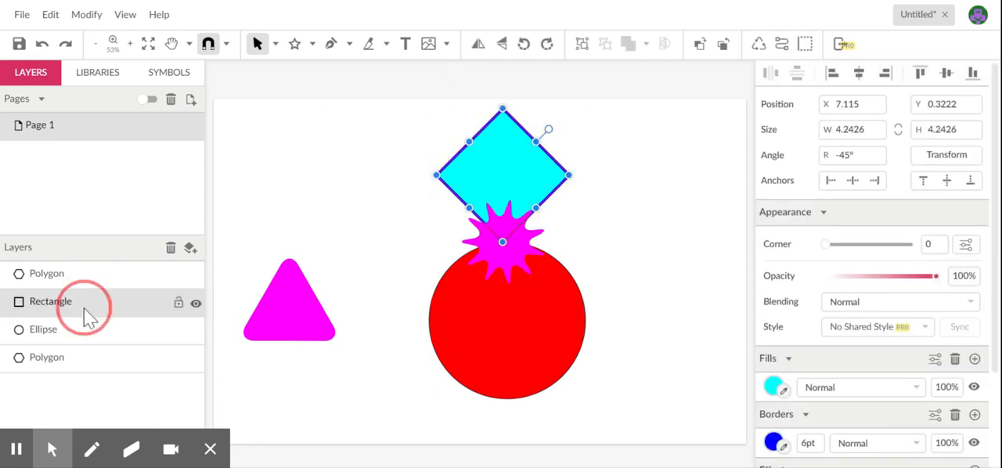
{"action": "left_click_drag", "start_coordinate": [83, 307], "coordinate": [85, 342]}
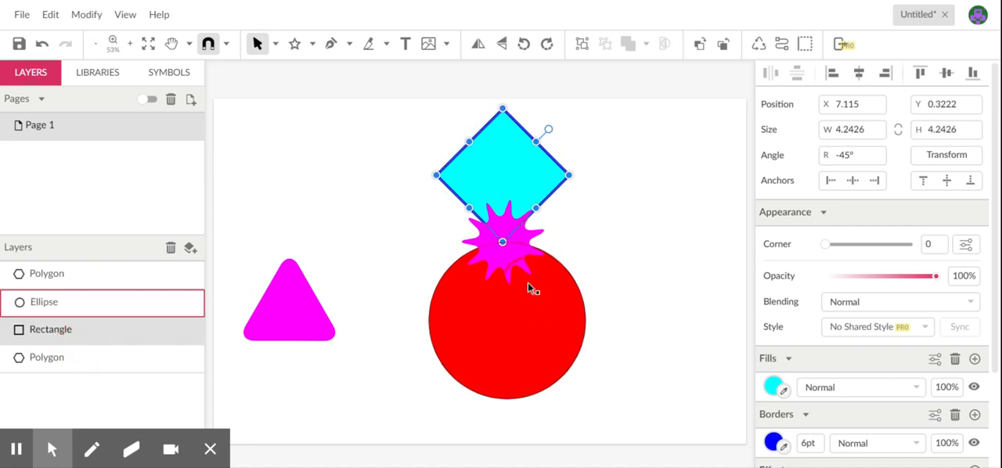
{"action": "left_click", "coordinate": [573, 235]}
{"action": "left_click", "coordinate": [89, 331]}
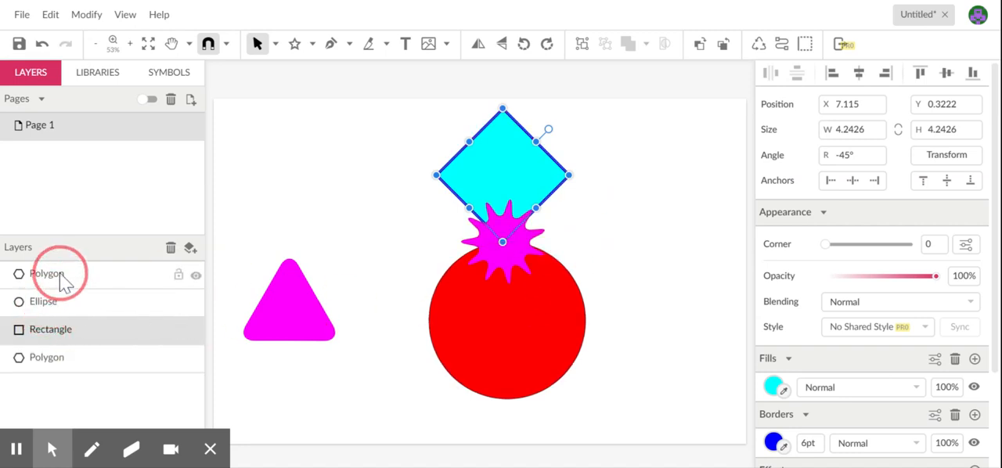
{"action": "left_click", "coordinate": [476, 82]}
Step: Unite the diamond, star and circle with the diamond lowest in the stack, expand the compound shape's layers, and undo the Union
{"action": "left_click_drag", "start_coordinate": [464, 76], "coordinate": [544, 324]}
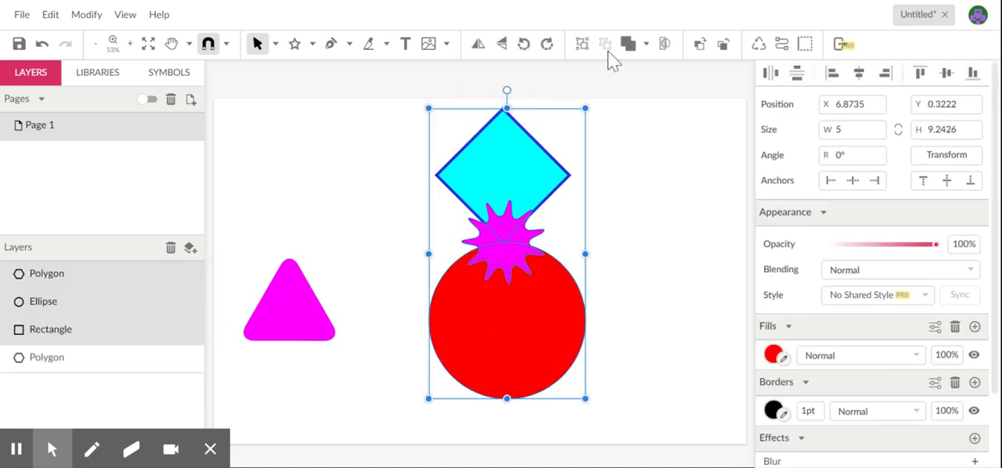
{"action": "left_click", "coordinate": [646, 45]}
{"action": "left_click", "coordinate": [652, 68]}
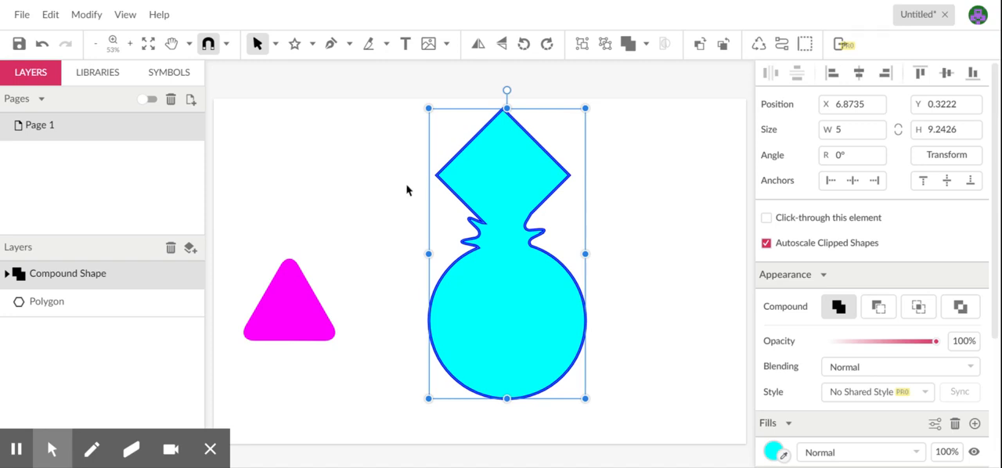
{"action": "left_click", "coordinate": [9, 278]}
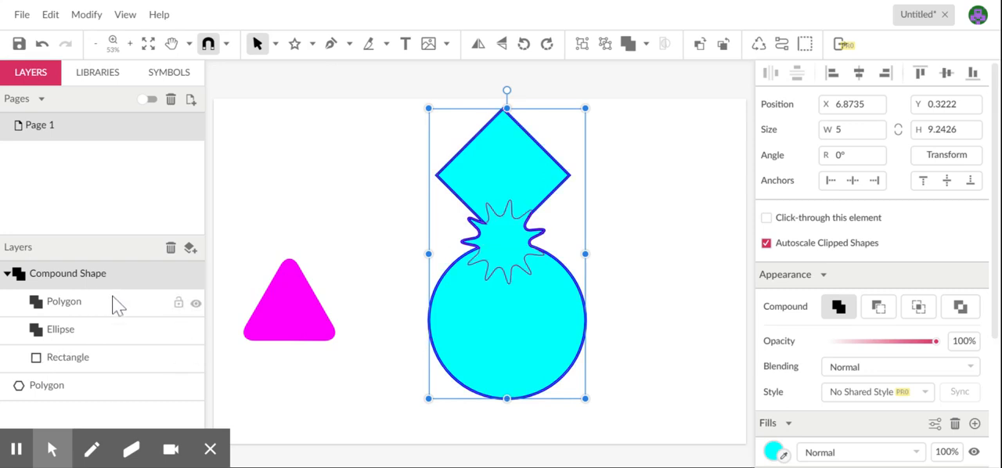
{"action": "key", "text": "ctrl+shift+g"}
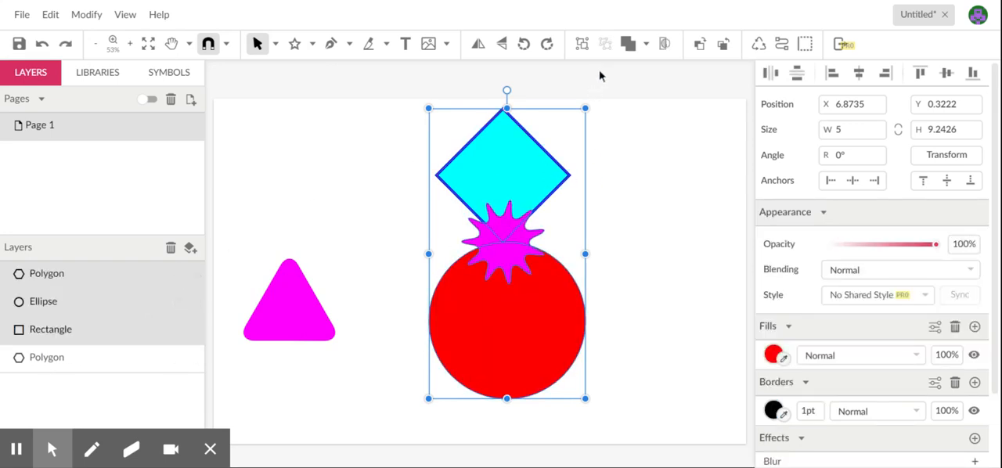
Step: Subtract the star and circle from the cyan diamond, undo the operation and clear the selection
{"action": "left_click", "coordinate": [647, 45]}
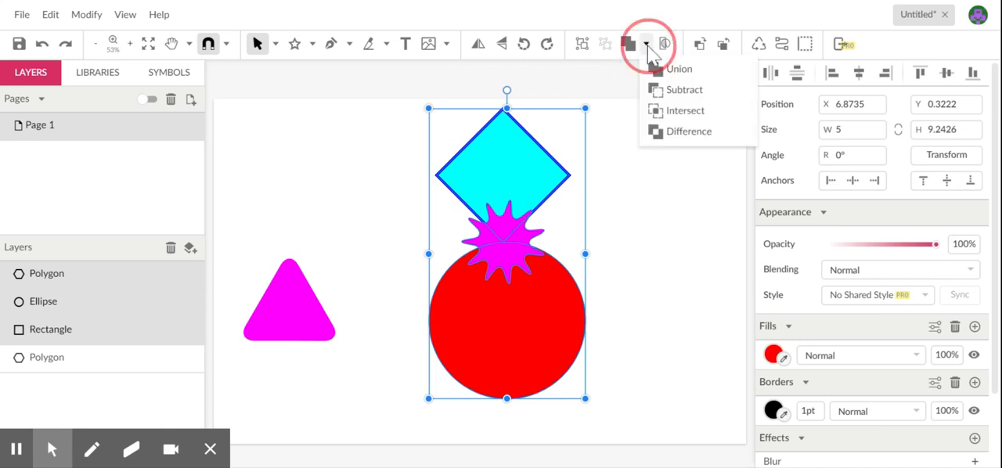
{"action": "left_click", "coordinate": [657, 89]}
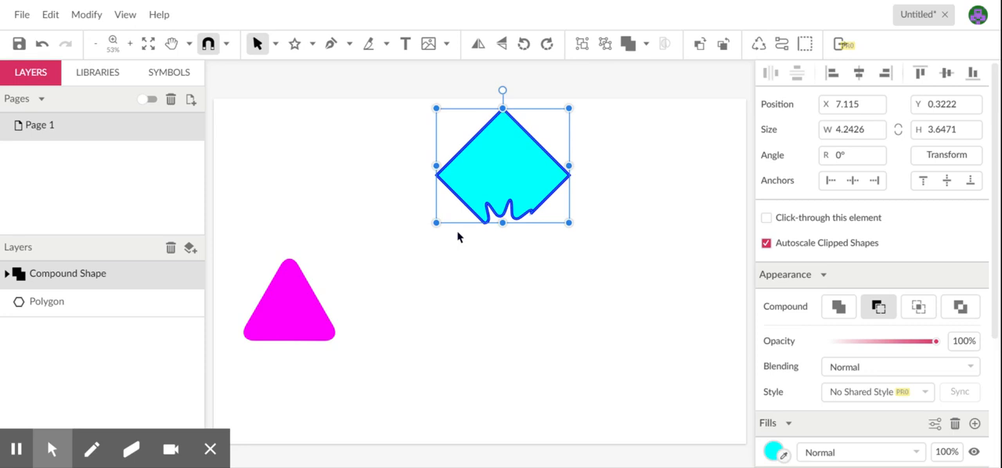
{"action": "key", "text": "ctrl+shift+g"}
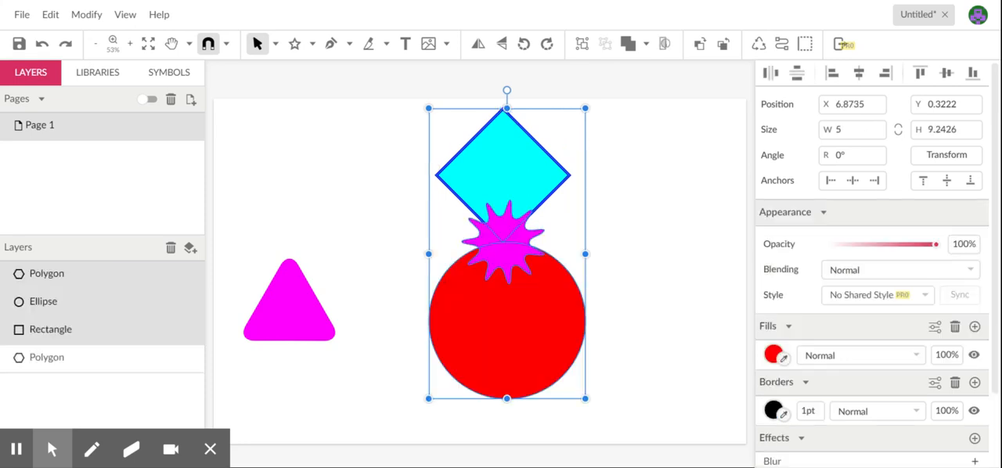
{"action": "left_click", "coordinate": [413, 89]}
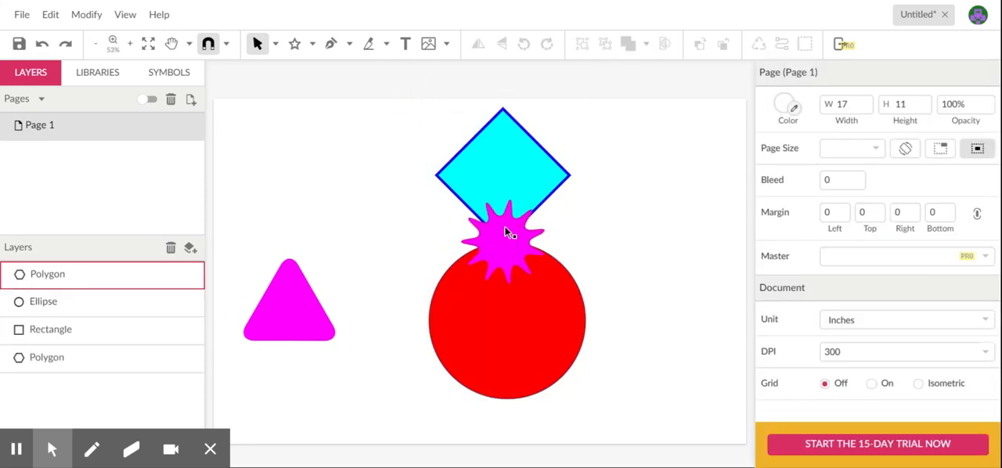
Step: Separate the shapes by moving the star to about X 14.2, Y 3.5 in and the circle to about X 4.8, Y 5.9 in
{"action": "left_click_drag", "start_coordinate": [505, 252], "coordinate": [699, 258]}
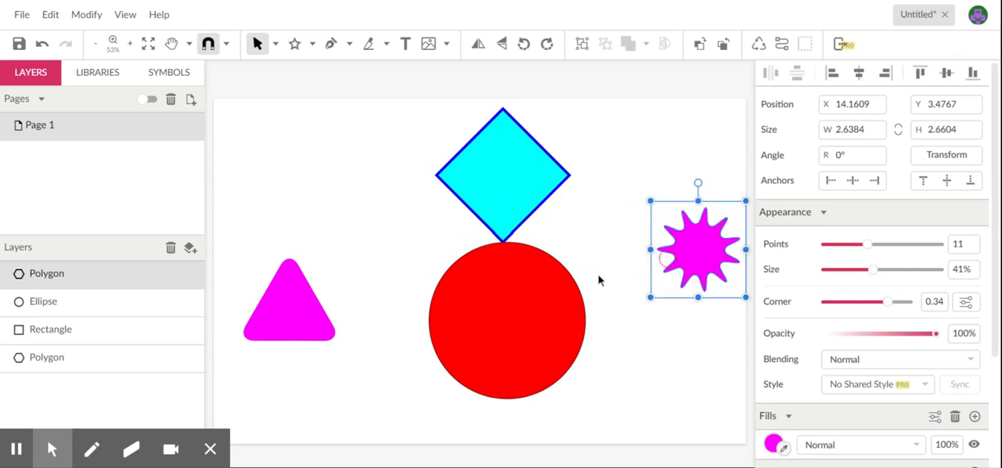
{"action": "left_click_drag", "start_coordinate": [489, 338], "coordinate": [424, 379]}
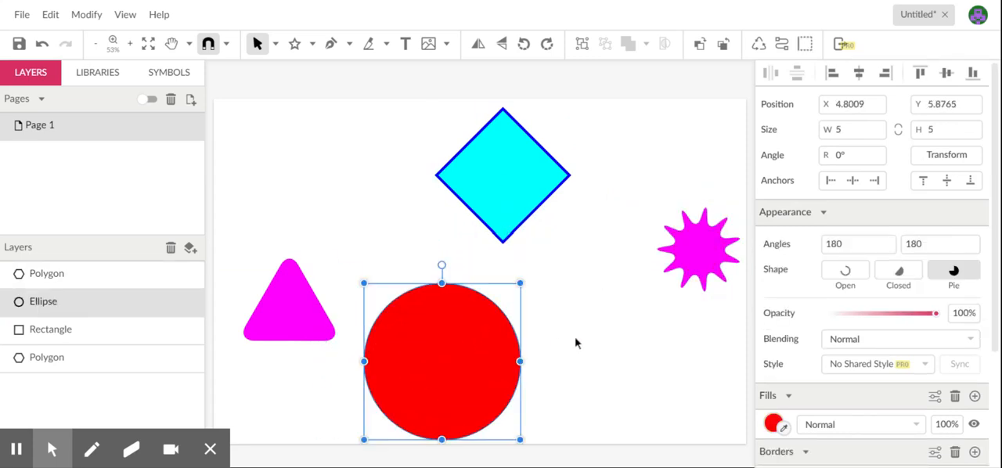
{"action": "left_click", "coordinate": [578, 343]}
Step: Move the magenta triangle over the diamond's lower half at about X 7.8, Y 2.3 in and place its layer above the Rectangle layer
{"action": "left_click_drag", "start_coordinate": [304, 308], "coordinate": [516, 227]}
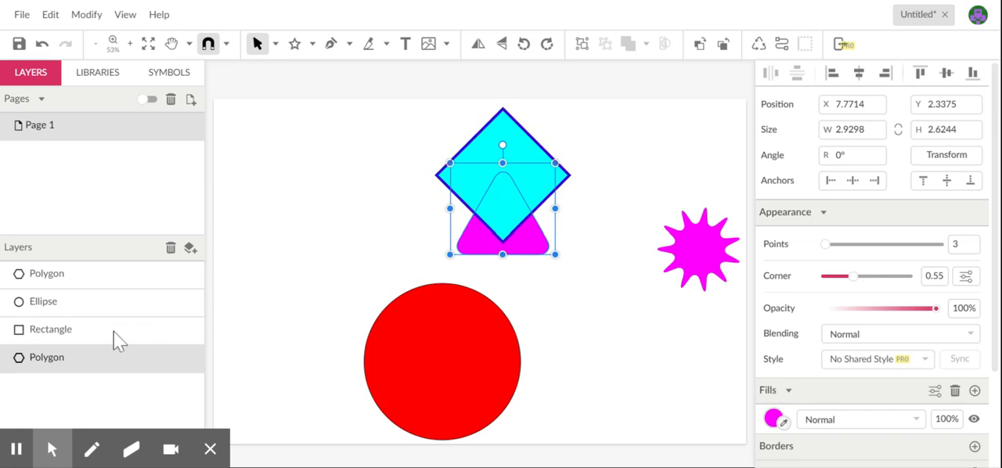
{"action": "left_click", "coordinate": [74, 362]}
{"action": "left_click_drag", "start_coordinate": [72, 365], "coordinate": [74, 329]}
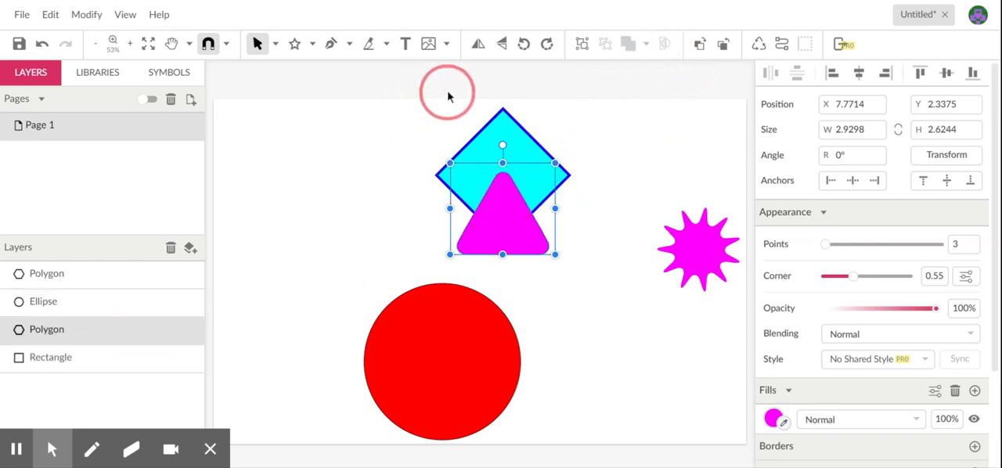
Step: Subtract the magenta triangle from the cyan diamond, undo the operation and clear the selection
{"action": "left_click", "coordinate": [503, 131], "text": "shift"}
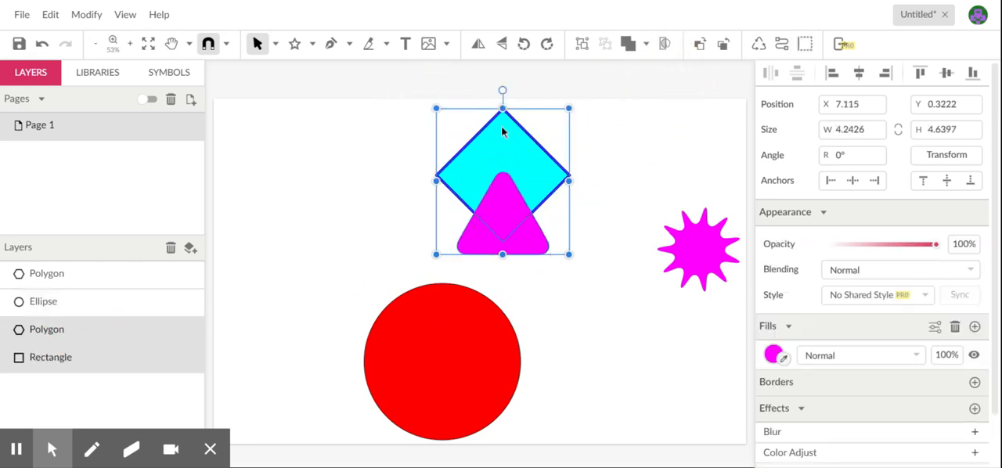
{"action": "left_click", "coordinate": [646, 45]}
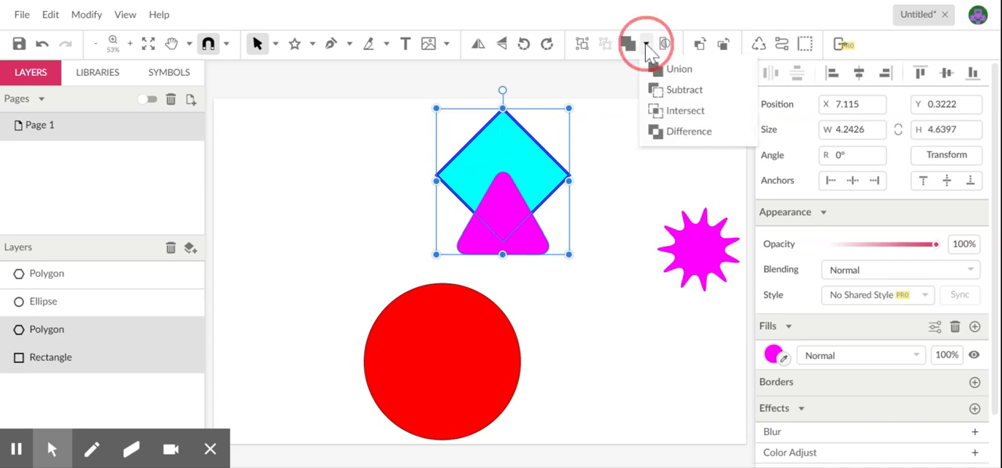
{"action": "left_click", "coordinate": [681, 90]}
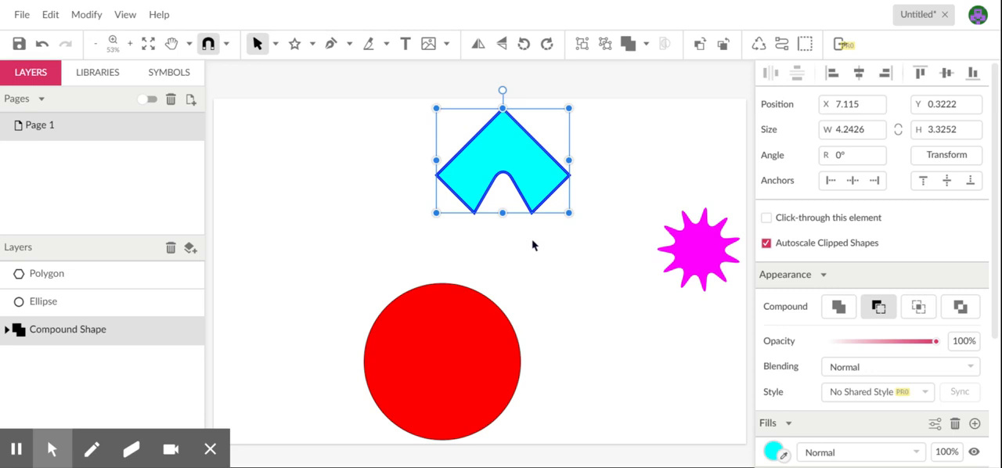
{"action": "key", "text": "ctrl+z"}
{"action": "left_click", "coordinate": [295, 247]}
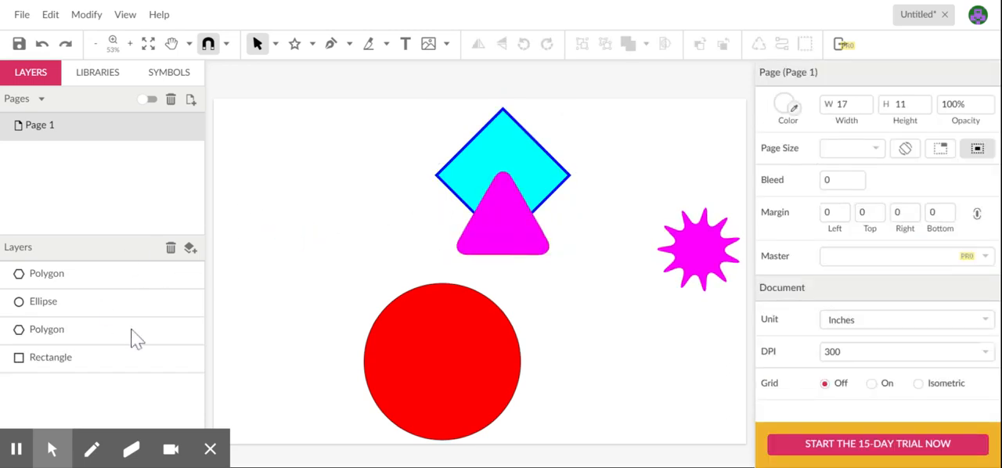
Step: Place the magenta triangle's layer below the Rectangle layer, then subtract the cyan diamond from the triangle and undo the subtraction
{"action": "left_click_drag", "start_coordinate": [97, 332], "coordinate": [101, 373]}
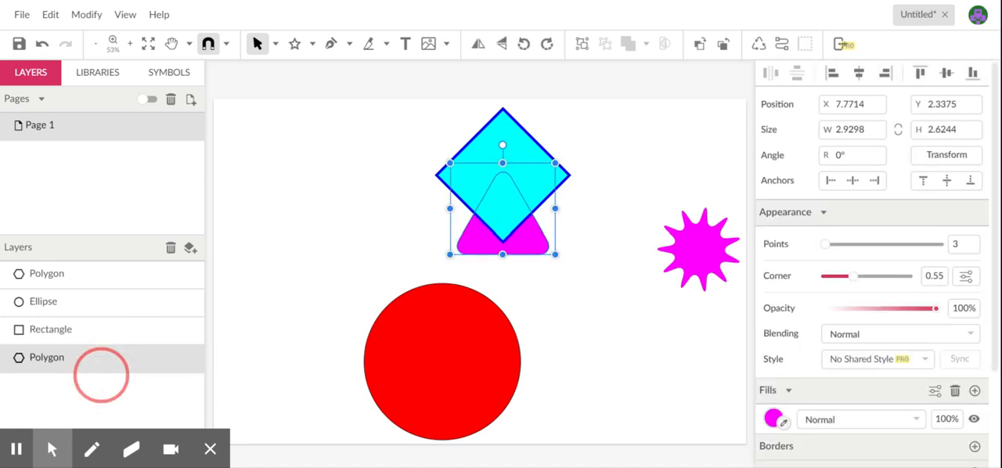
{"action": "left_click", "coordinate": [503, 127], "text": "shift"}
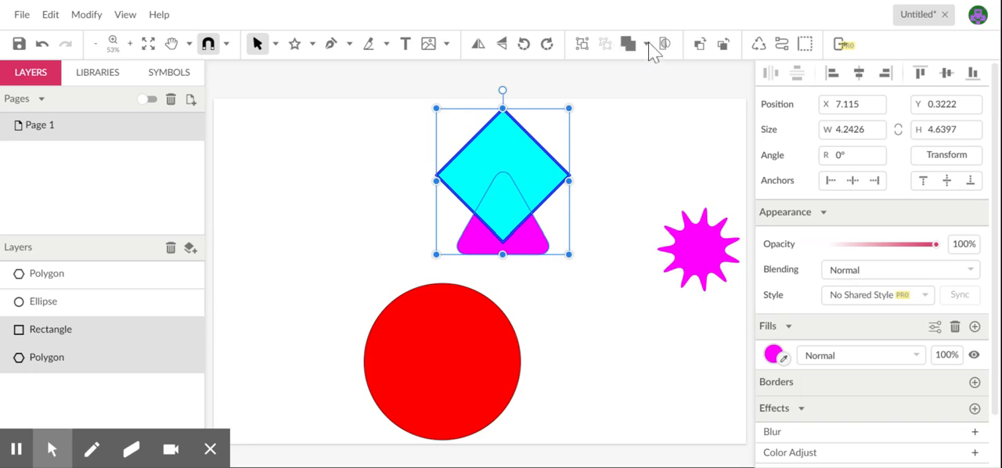
{"action": "left_click", "coordinate": [646, 44]}
{"action": "left_click", "coordinate": [652, 87]}
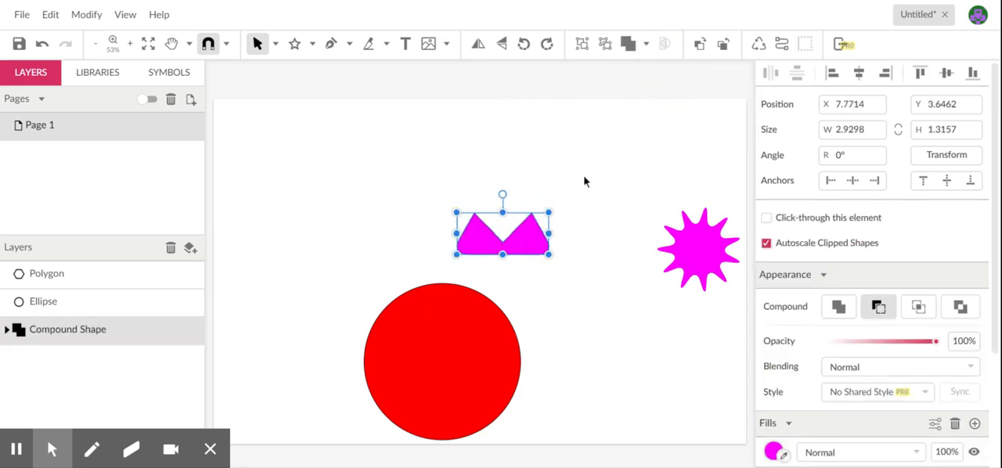
{"action": "key", "text": "ctrl+z"}
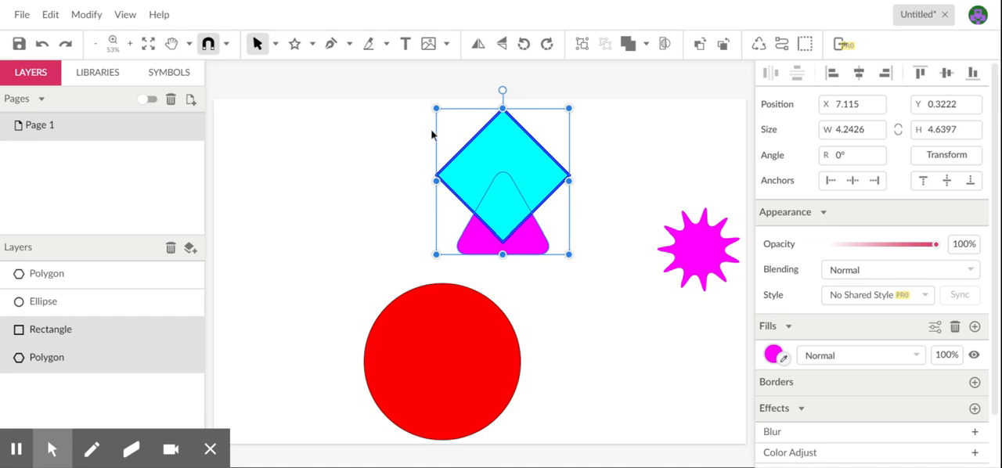
Step: Intersect the cyan diamond with the magenta triangle and undo the operation
{"action": "left_click", "coordinate": [645, 43]}
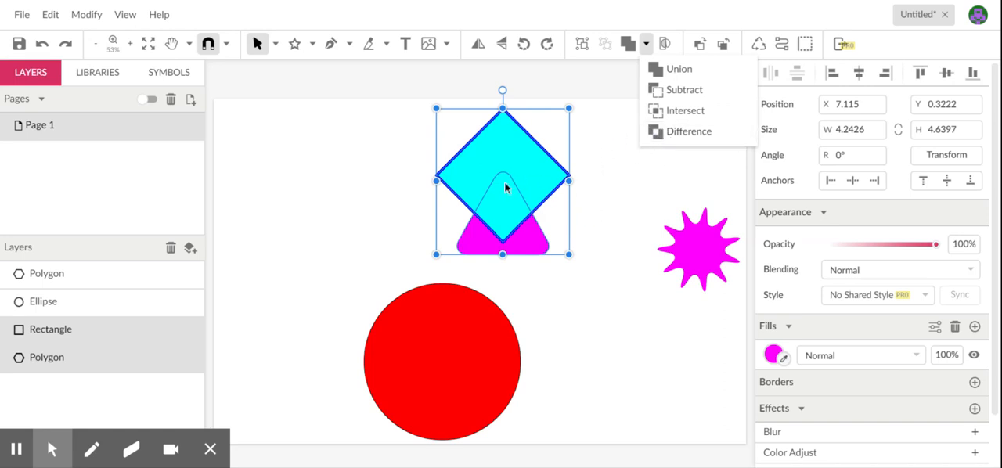
{"action": "left_click", "coordinate": [671, 112]}
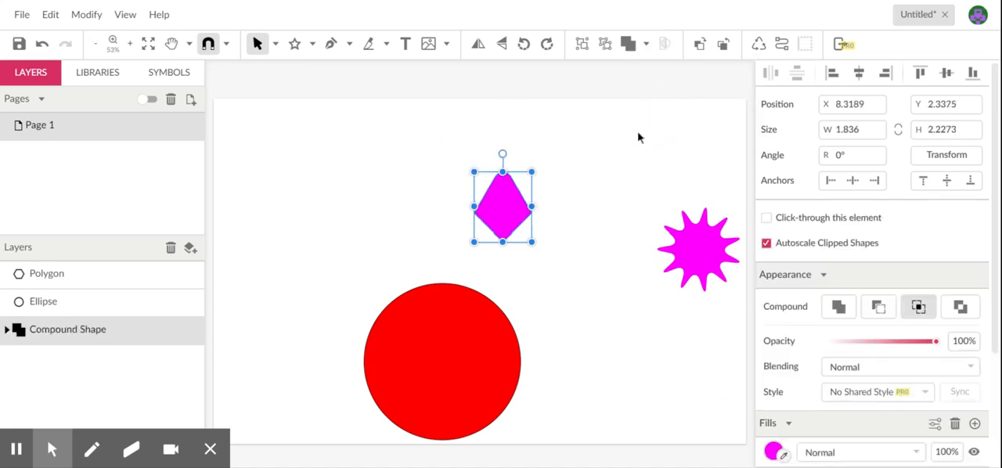
{"action": "key", "text": "ctrl+z"}
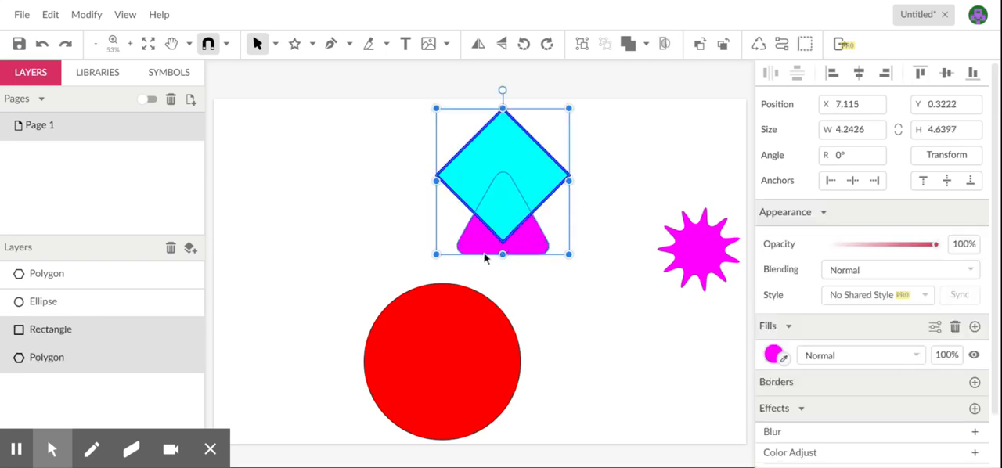
Step: Combine the diamond and triangle with the Difference operation and fill the compound shape with cyan #00FFFF
{"action": "left_click", "coordinate": [646, 44]}
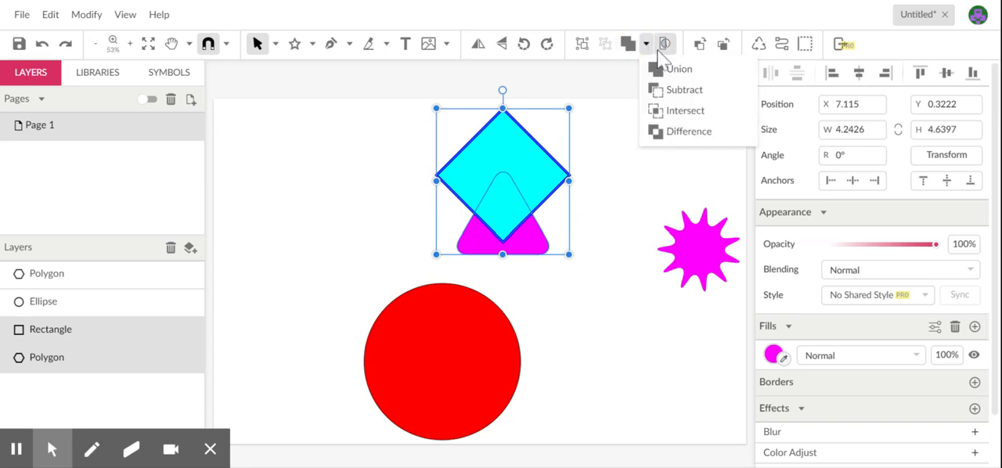
{"action": "left_click", "coordinate": [673, 133]}
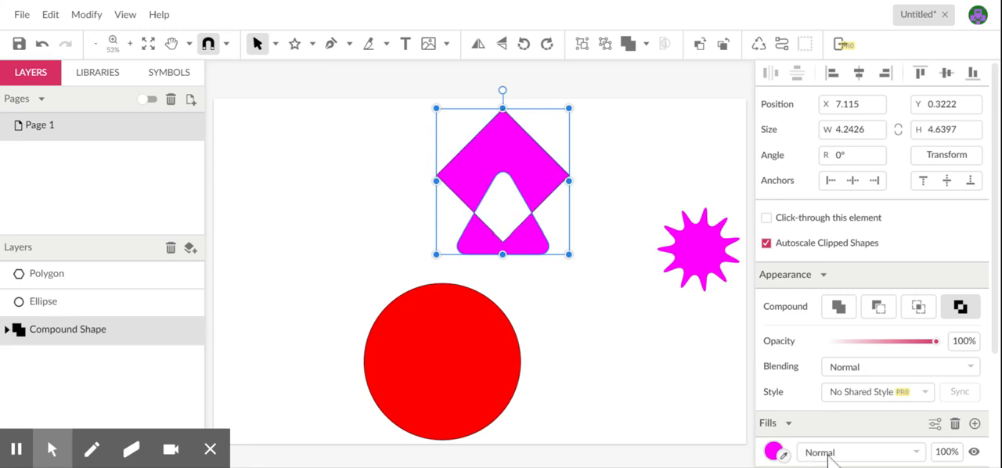
{"action": "left_click_drag", "start_coordinate": [995, 276], "coordinate": [995, 385]}
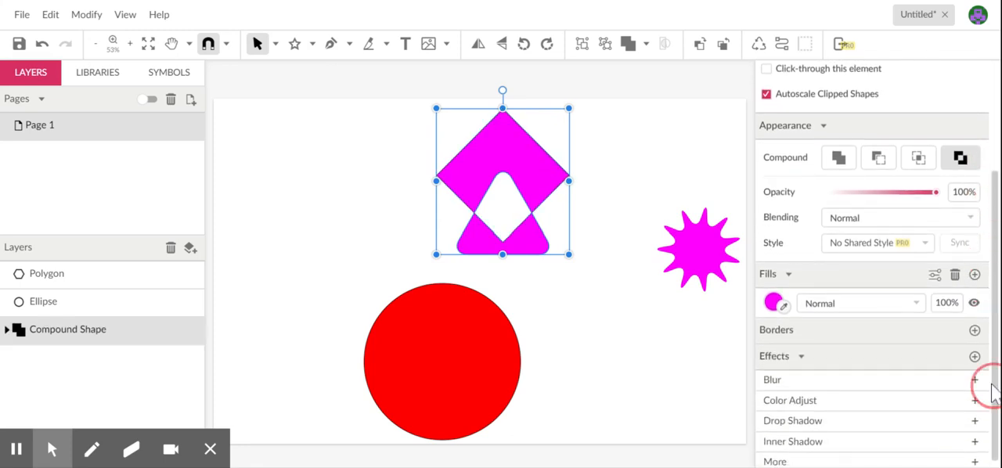
{"action": "left_click", "coordinate": [774, 302]}
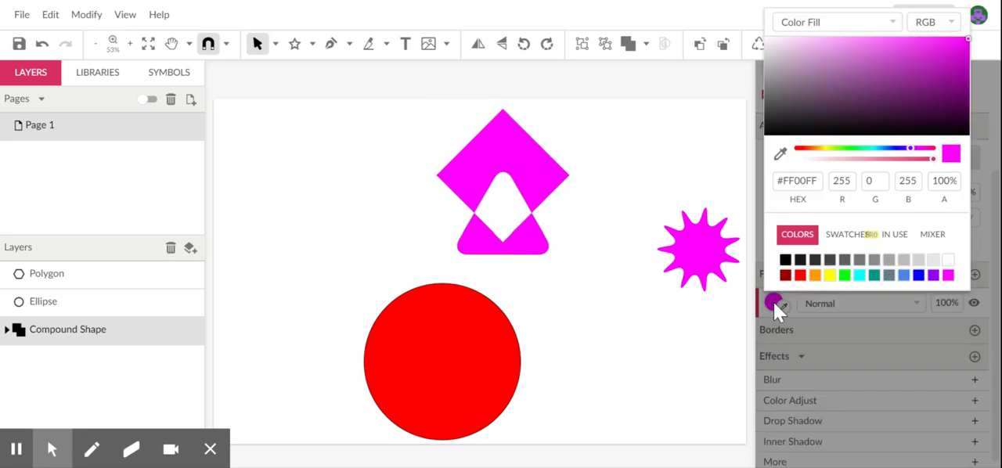
{"action": "left_click", "coordinate": [859, 275]}
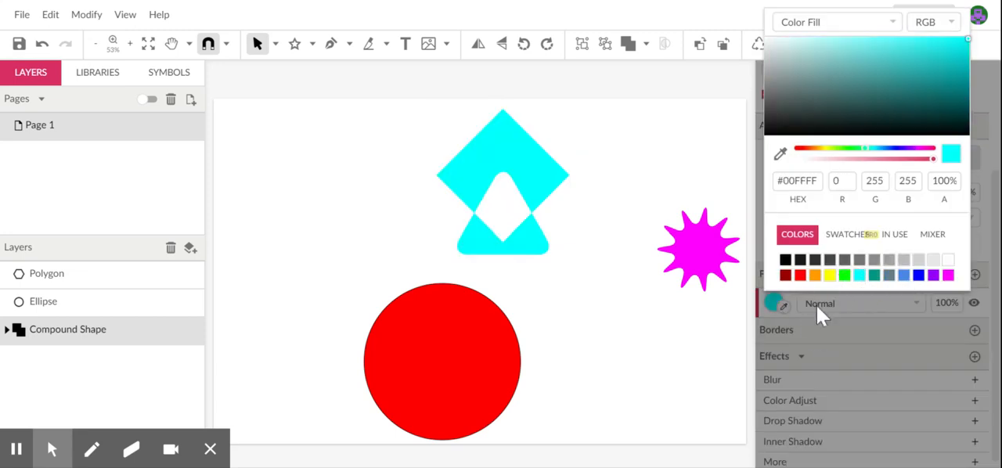
{"action": "left_click", "coordinate": [801, 330]}
Step: Add a blue #0000FF border 8 pt wide to the compound shape
{"action": "left_click", "coordinate": [974, 330]}
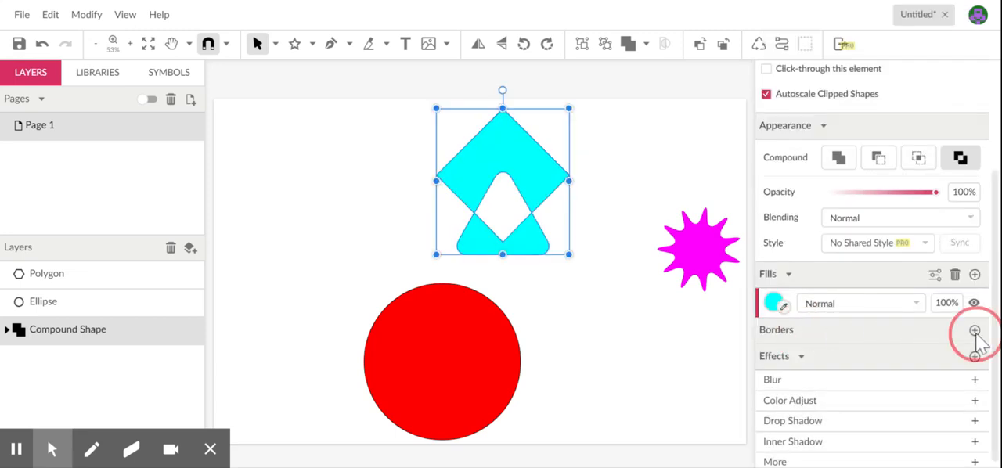
{"action": "left_click", "coordinate": [776, 359]}
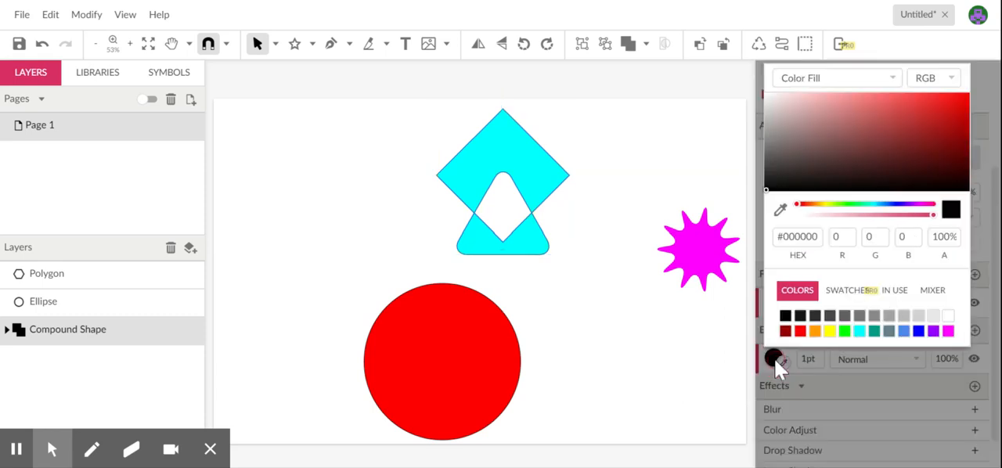
{"action": "left_click", "coordinate": [920, 334]}
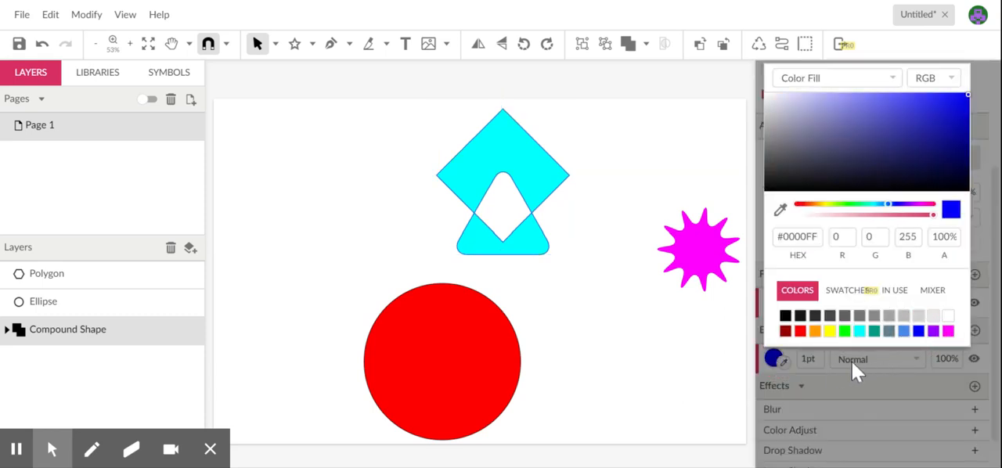
{"action": "left_click", "coordinate": [816, 360]}
{"action": "left_click", "coordinate": [808, 359]}
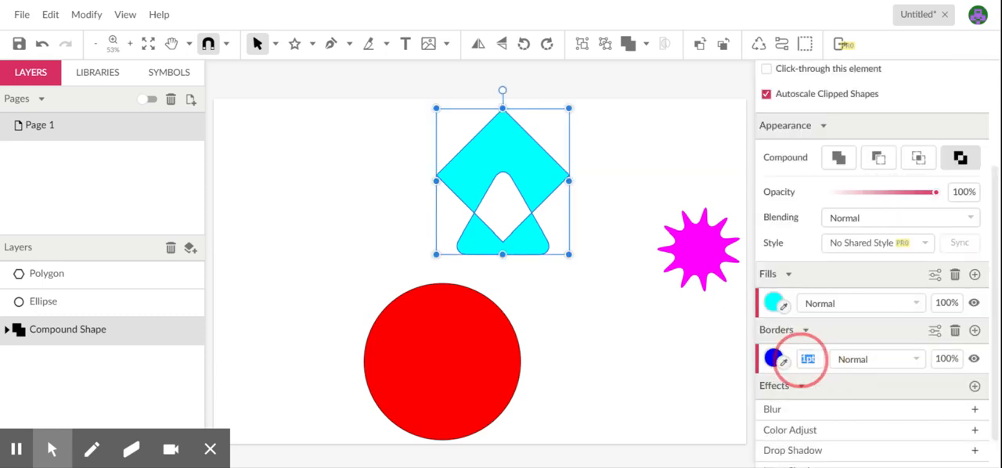
{"action": "type", "text": "8"}
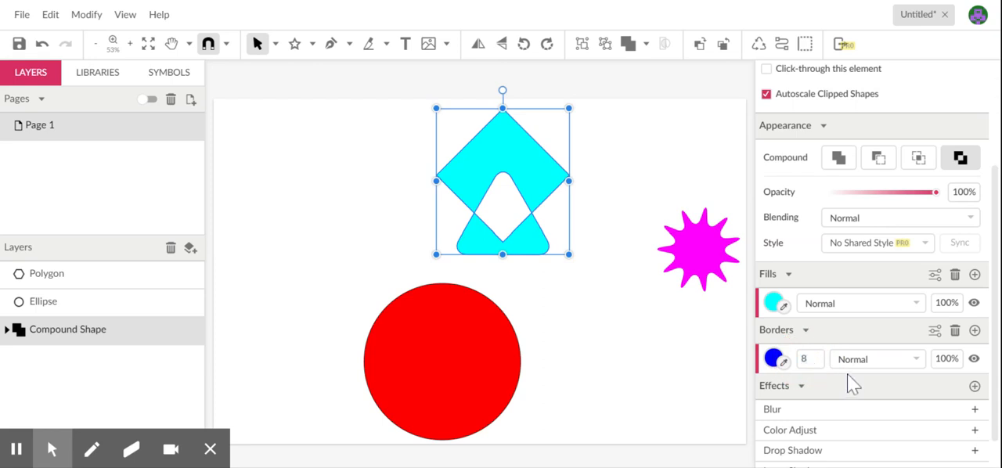
{"action": "key", "text": "Return"}
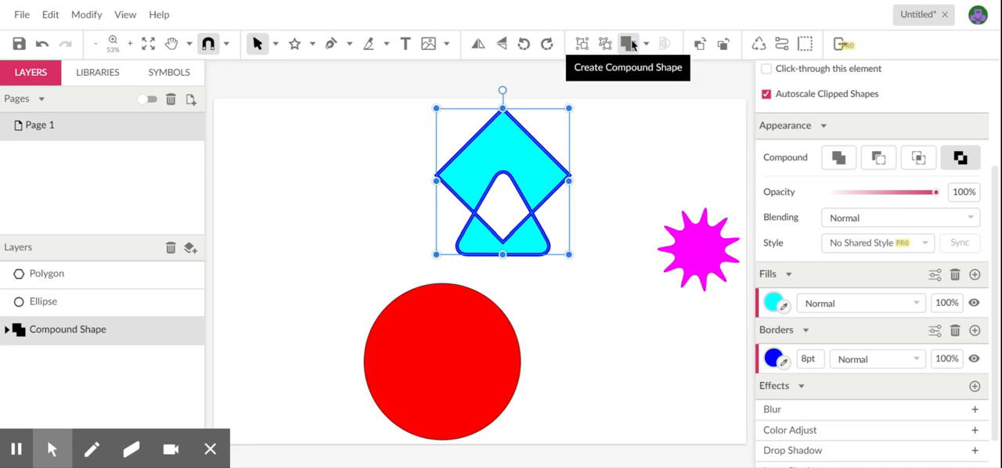
Step: Move the compound shape near the page's upper-left corner, the red circle to about X 7.6, Y 2.1 in, and the star over the circle's top edge
{"action": "left_click", "coordinate": [509, 158]}
{"action": "left_click_drag", "start_coordinate": [509, 158], "coordinate": [280, 147]}
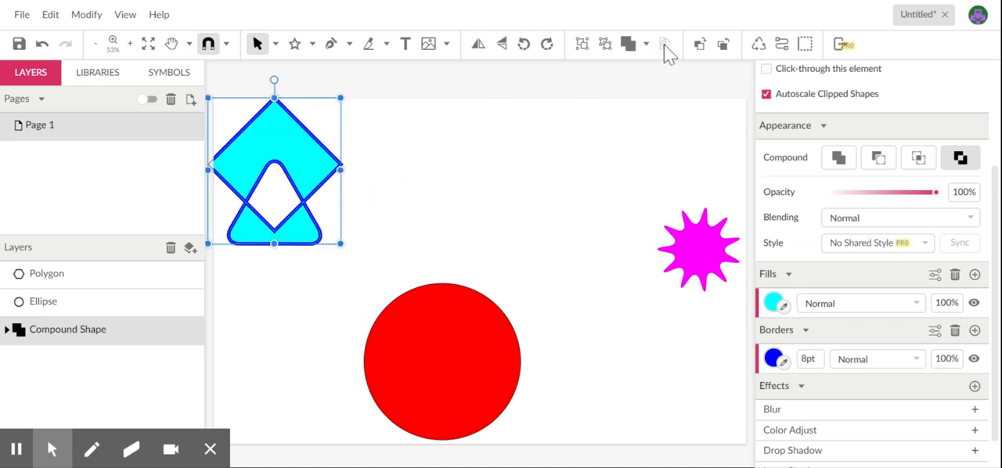
{"action": "left_click_drag", "start_coordinate": [470, 362], "coordinate": [556, 244]}
{"action": "left_click_drag", "start_coordinate": [711, 253], "coordinate": [554, 172]}
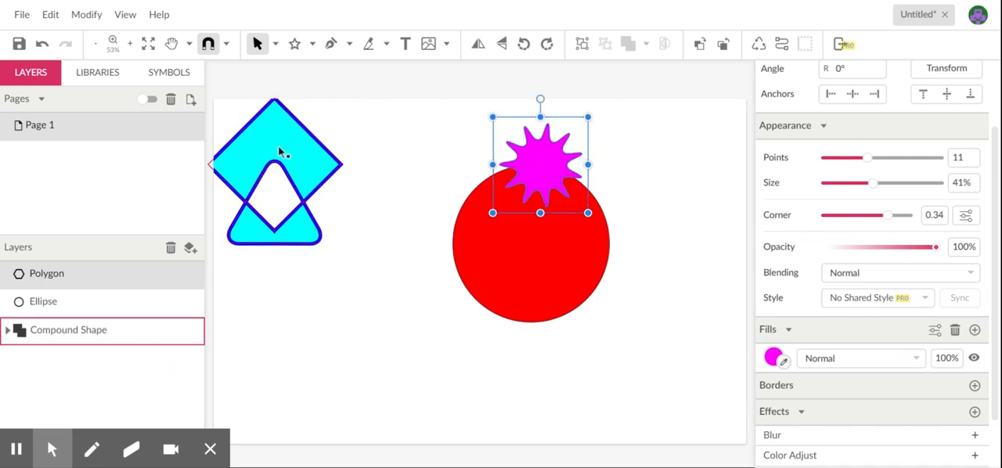
{"action": "left_click_drag", "start_coordinate": [296, 157], "coordinate": [308, 165]}
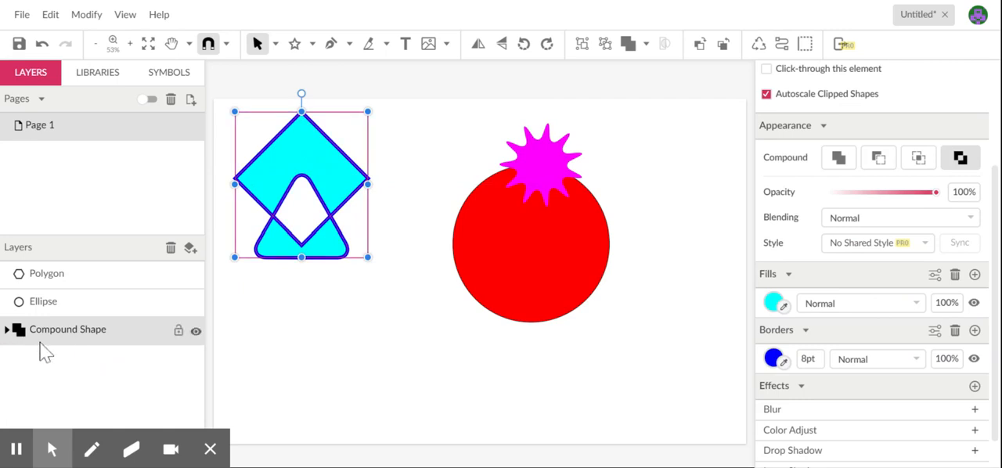
Step: Expand the compound shape's layer to view its parts, look over the available compound operations and clear the selection
{"action": "left_click", "coordinate": [7, 330]}
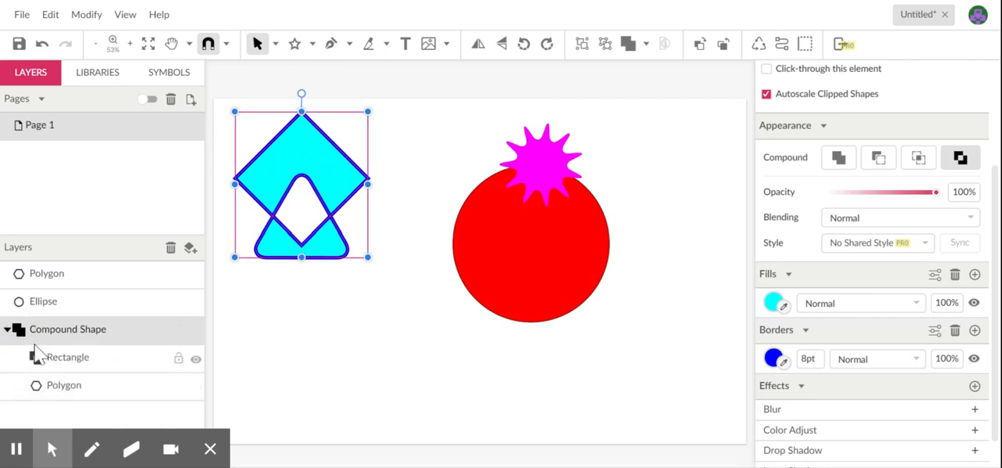
{"action": "left_click", "coordinate": [646, 45]}
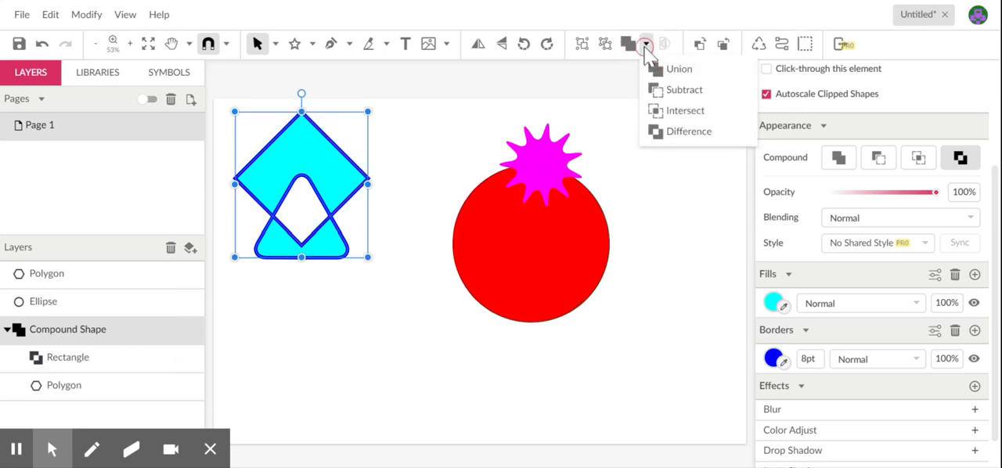
{"action": "left_click", "coordinate": [571, 91]}
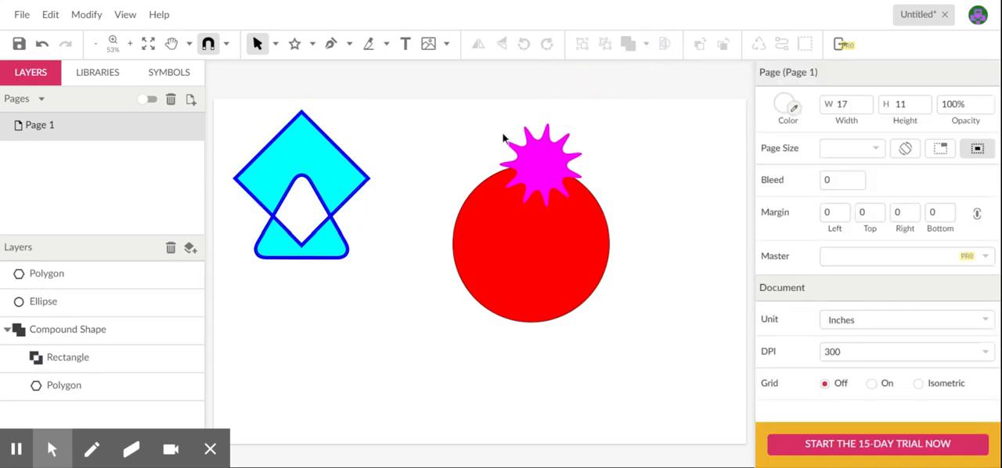
Step: Clip the magenta star to the red circle, undo the clip and select only the circle's layer
{"action": "left_click", "coordinate": [531, 142]}
{"action": "left_click", "coordinate": [561, 285], "text": "shift"}
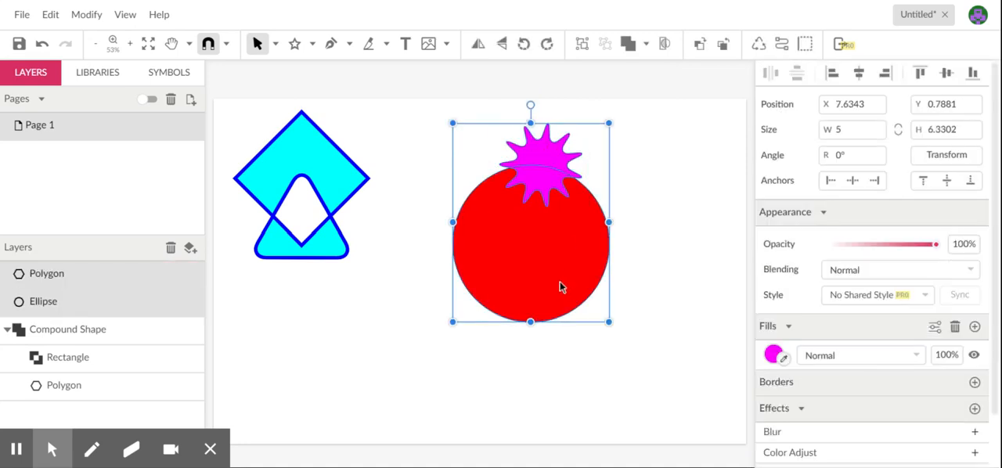
{"action": "left_click", "coordinate": [666, 46]}
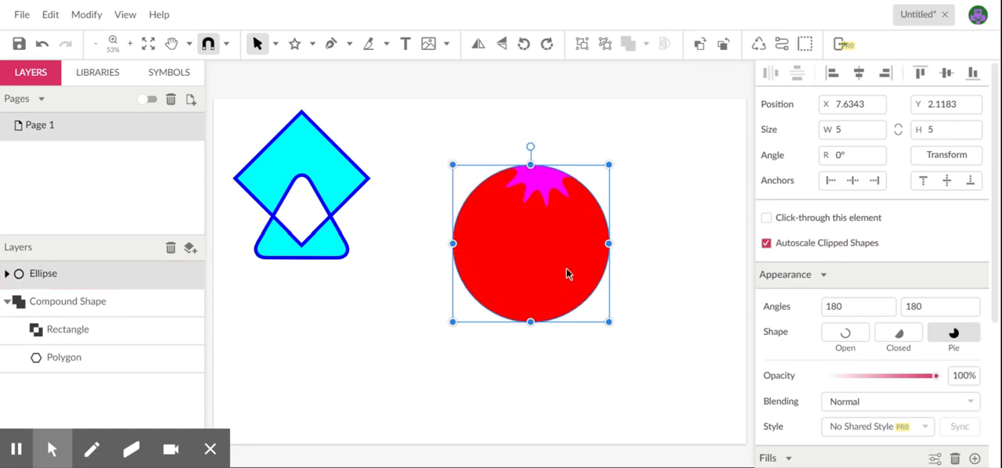
{"action": "key", "text": "ctrl+z"}
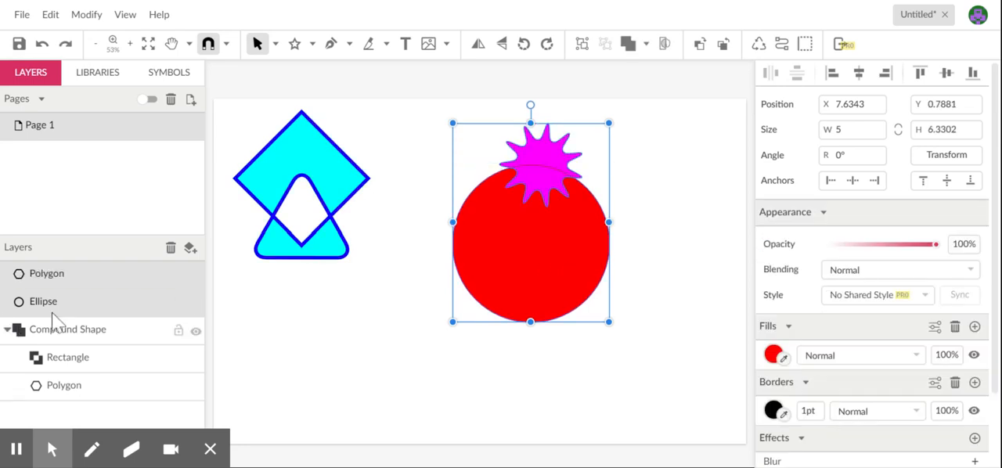
{"action": "left_click", "coordinate": [133, 189]}
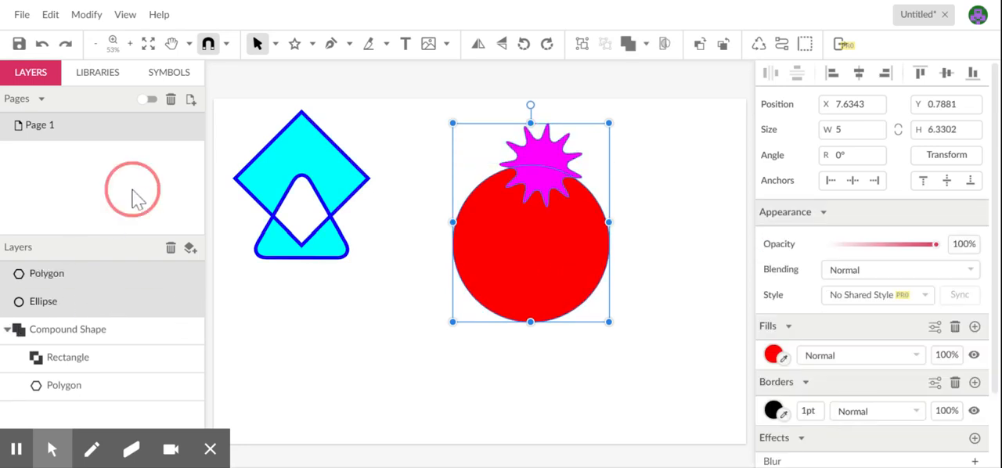
{"action": "left_click", "coordinate": [38, 306]}
{"action": "left_click", "coordinate": [40, 306]}
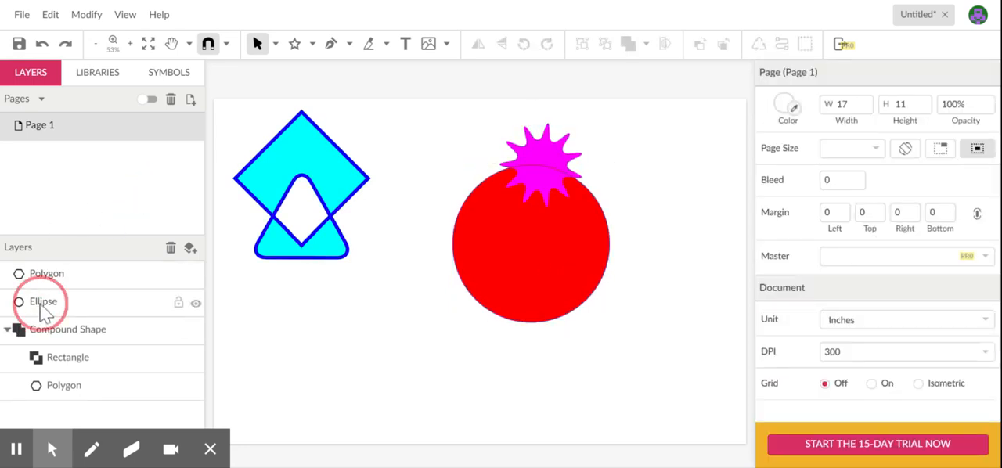
Step: Move the compound shape over the red circle at about X 8.1, Y 2.5 in and align it, the circle and the star on their horizontal centers
{"action": "left_click", "coordinate": [331, 200]}
{"action": "left_click_drag", "start_coordinate": [332, 200], "coordinate": [566, 267]}
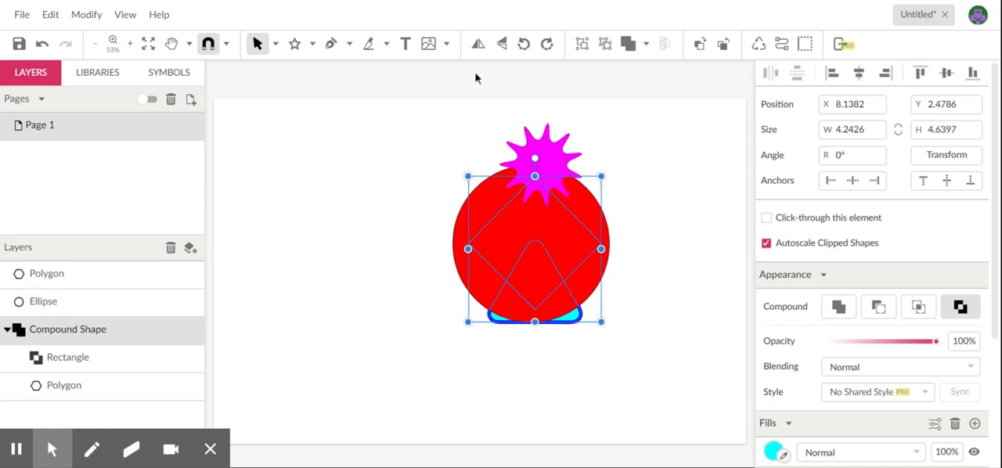
{"action": "left_click_drag", "start_coordinate": [475, 78], "coordinate": [606, 324]}
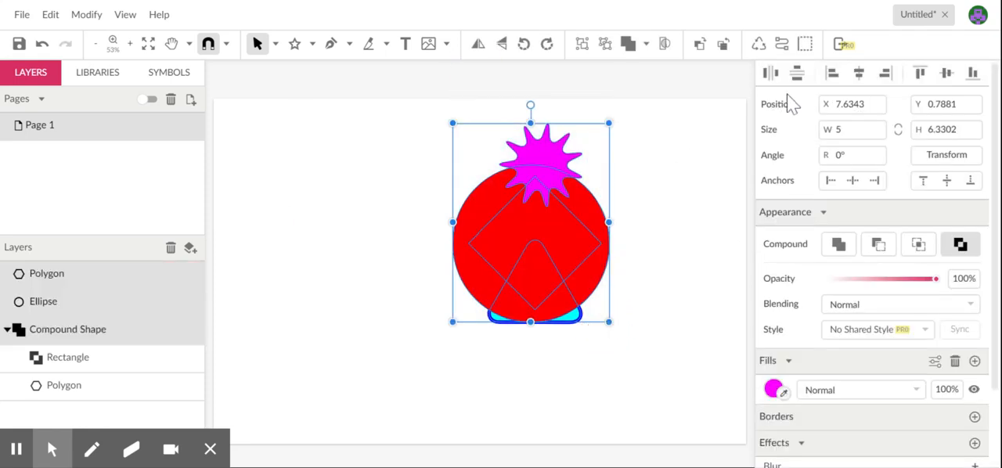
{"action": "left_click", "coordinate": [861, 78]}
{"action": "left_click", "coordinate": [682, 151]}
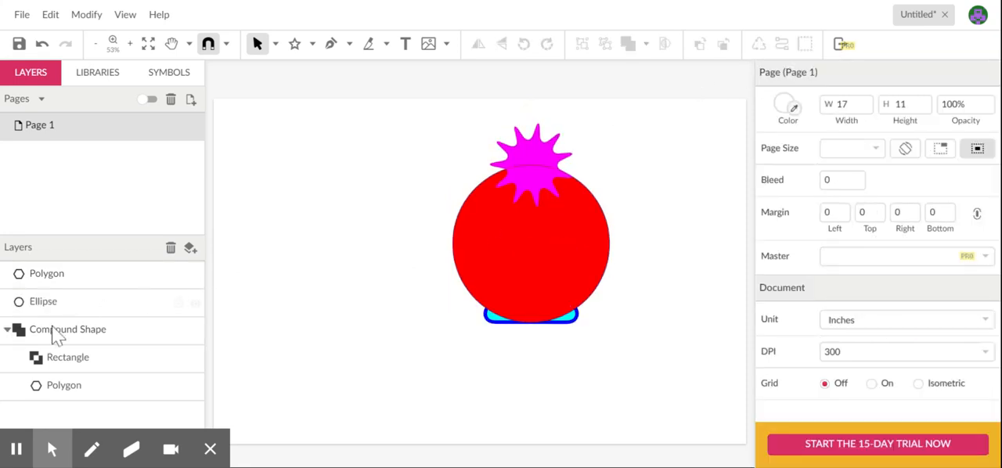
Step: Place the Ellipse layer beneath the collapsed Compound Shape layer and clip the star and compound shape to the red circle
{"action": "left_click", "coordinate": [7, 329]}
{"action": "left_click_drag", "start_coordinate": [54, 307], "coordinate": [61, 372]}
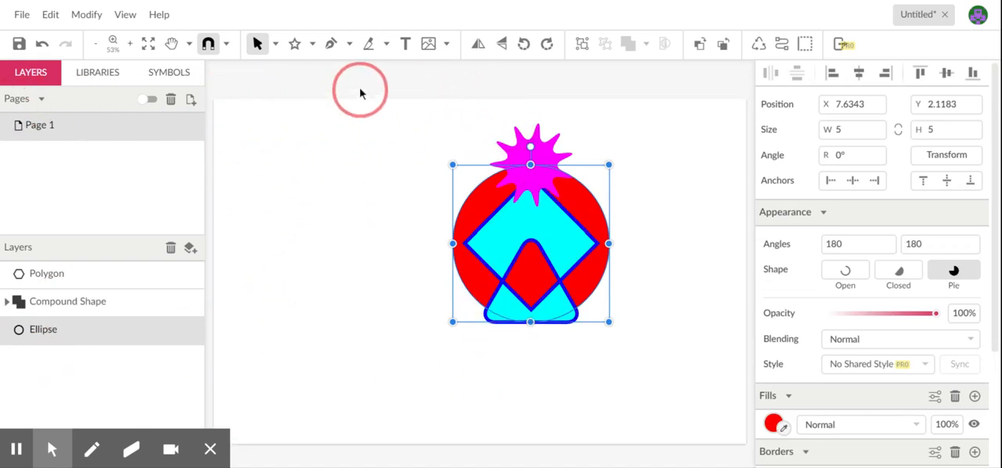
{"action": "left_click", "coordinate": [452, 126]}
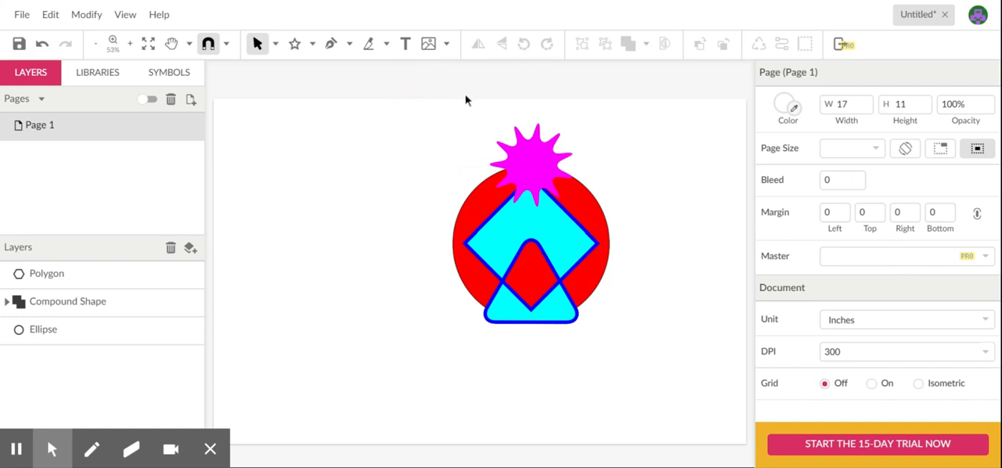
{"action": "left_click_drag", "start_coordinate": [459, 86], "coordinate": [616, 347]}
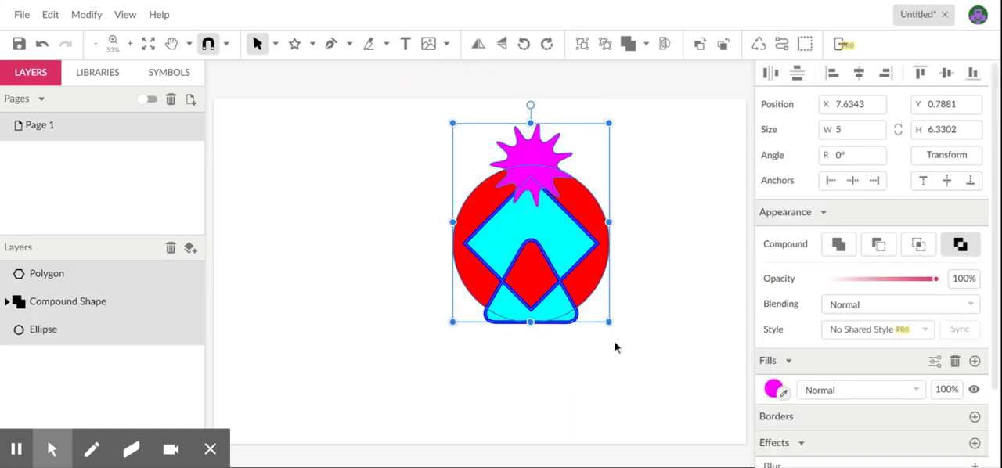
{"action": "left_click", "coordinate": [667, 45]}
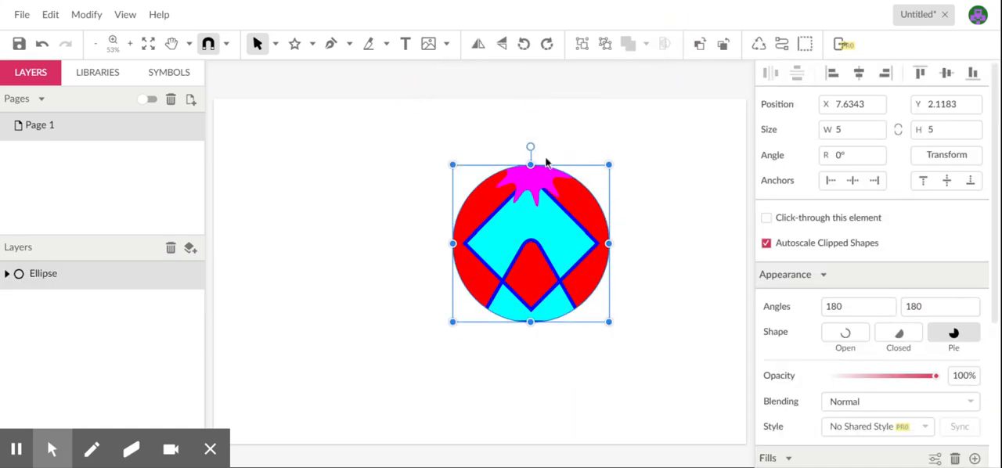